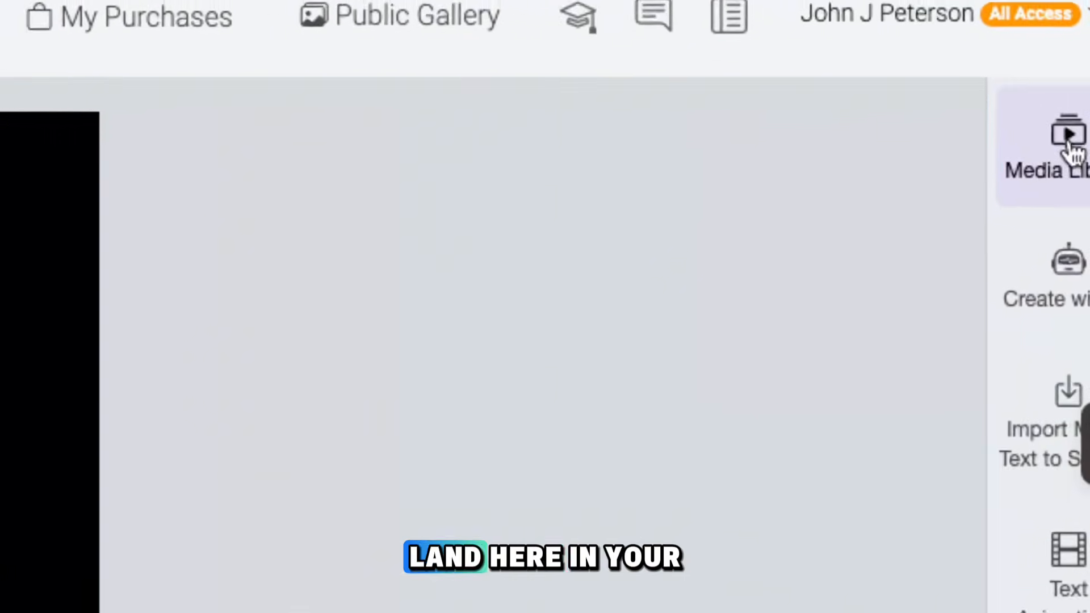
Step: Look through the AI creation features and open Create Video From Prompt
click(1069, 146)
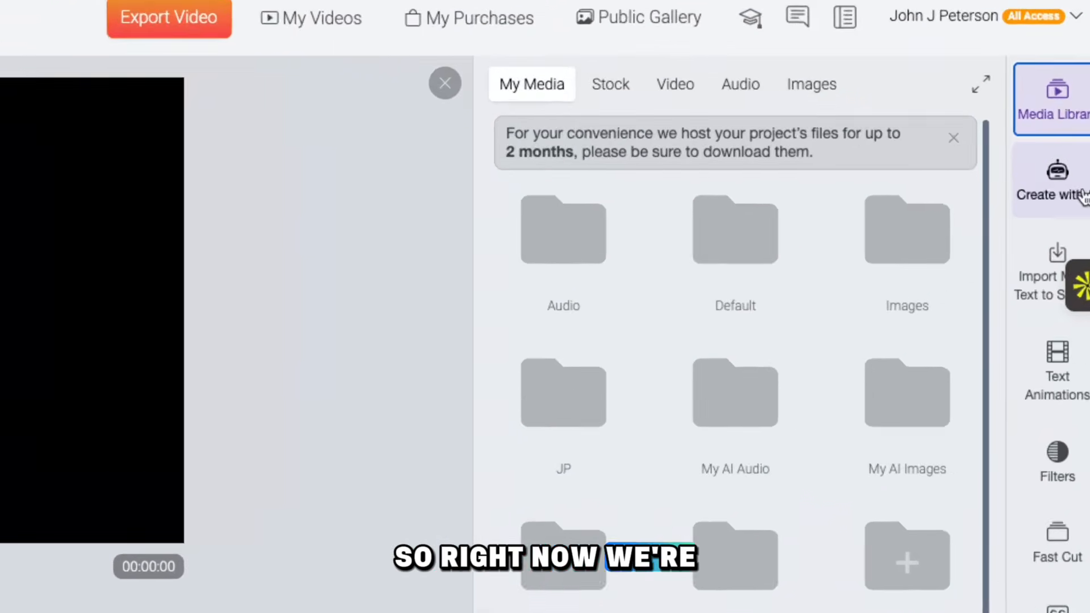
click(1081, 195)
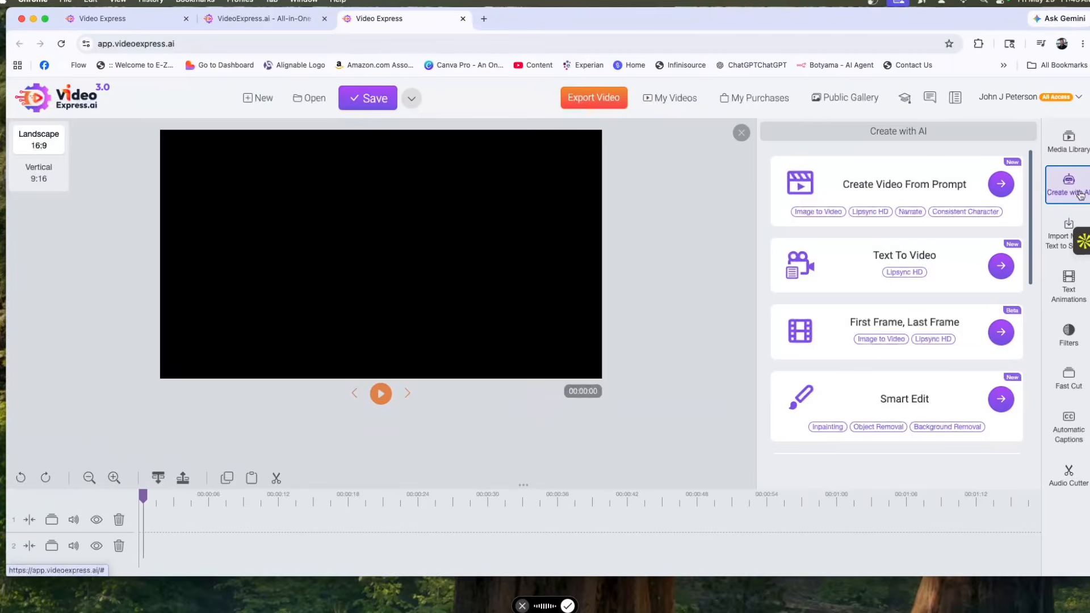
scroll(937, 211, down, 3)
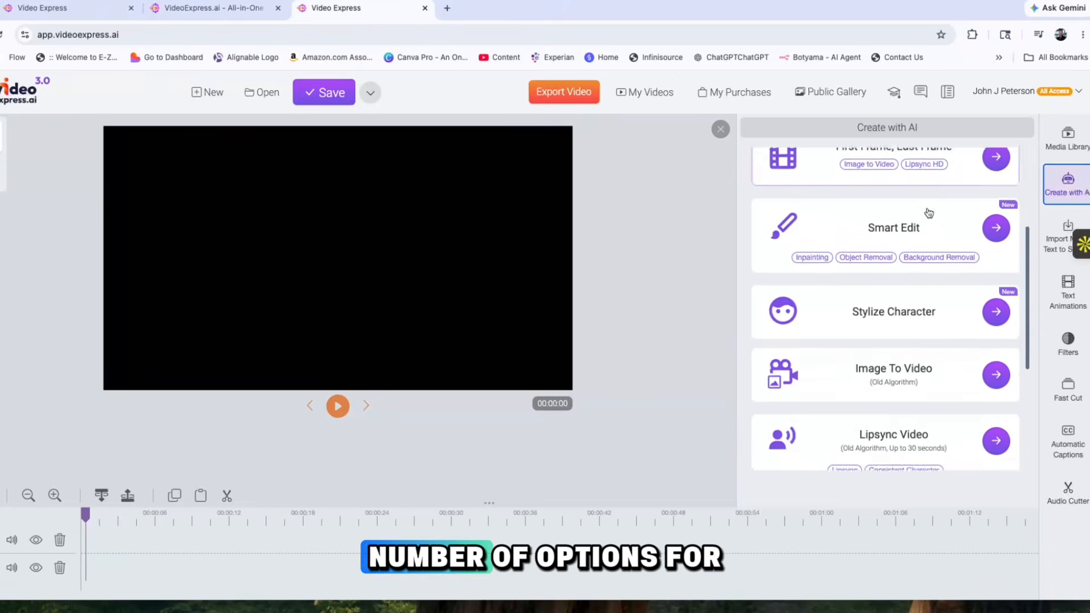
scroll(929, 212, down, 4)
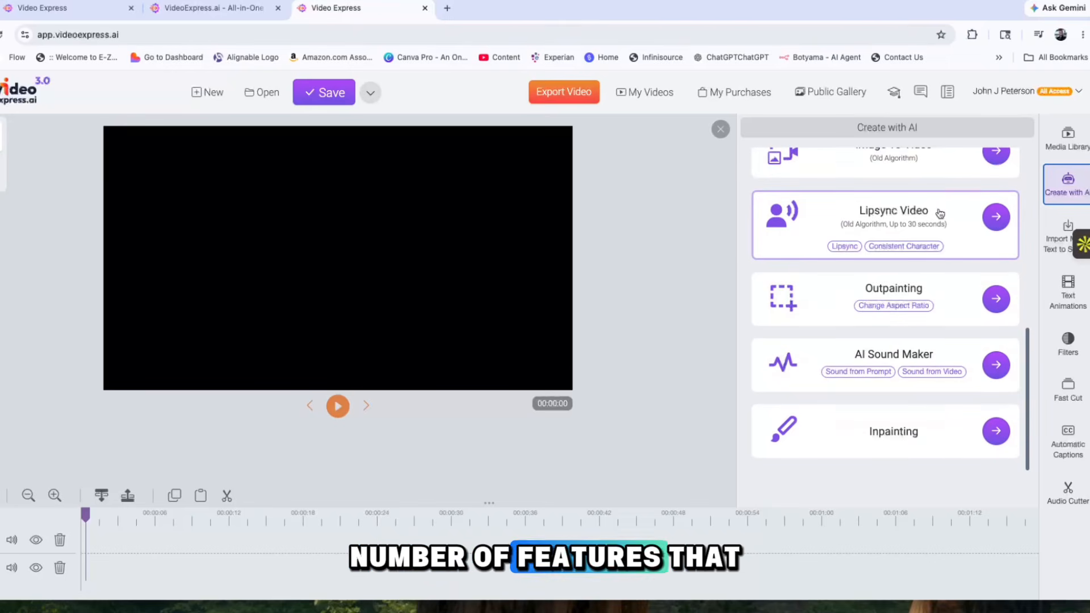
scroll(947, 223, up, 8)
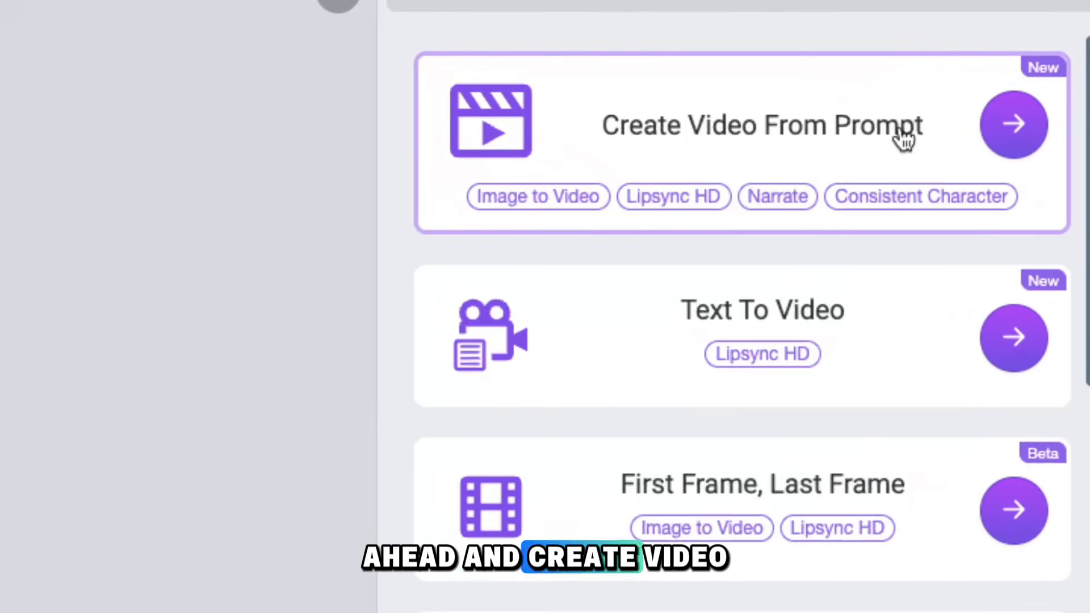
click(903, 136)
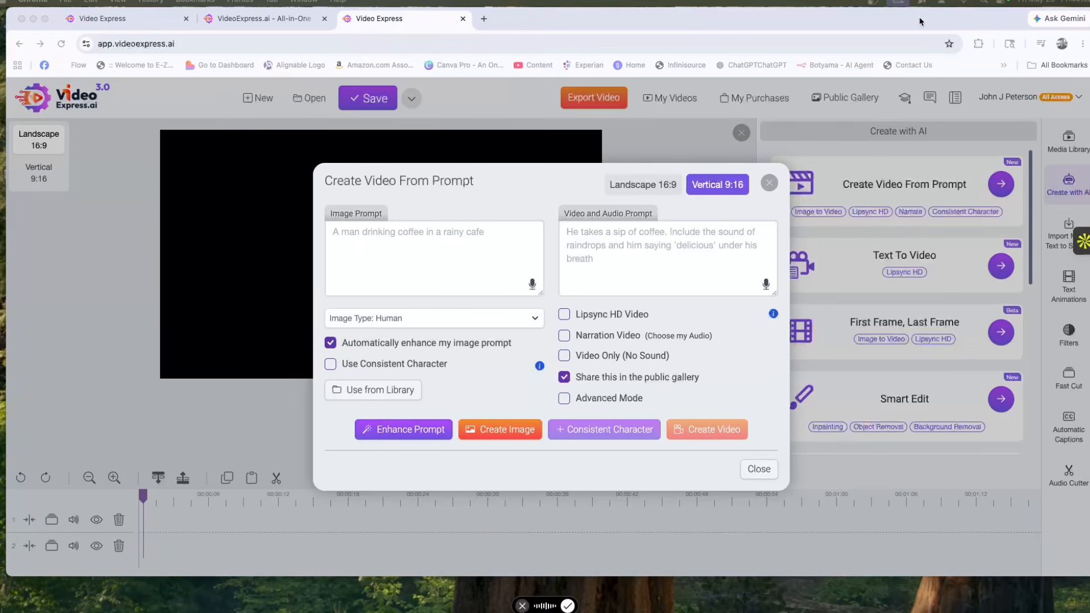
Step: Enter an image prompt for a realistic, wide-angle old abandoned barn interior with broken wooden beams, dusty floors, old farming tools and cinematic lighting
click(453, 241)
text(Create a realistic interior image of an old abandoned barn. Broken wooden beams, dusty floors, cracked boards, old farming tools, dim natural light coming through gaps in the wood, cinematic lighting, realistic texture, wide-angle view, perfect starting image for a b)
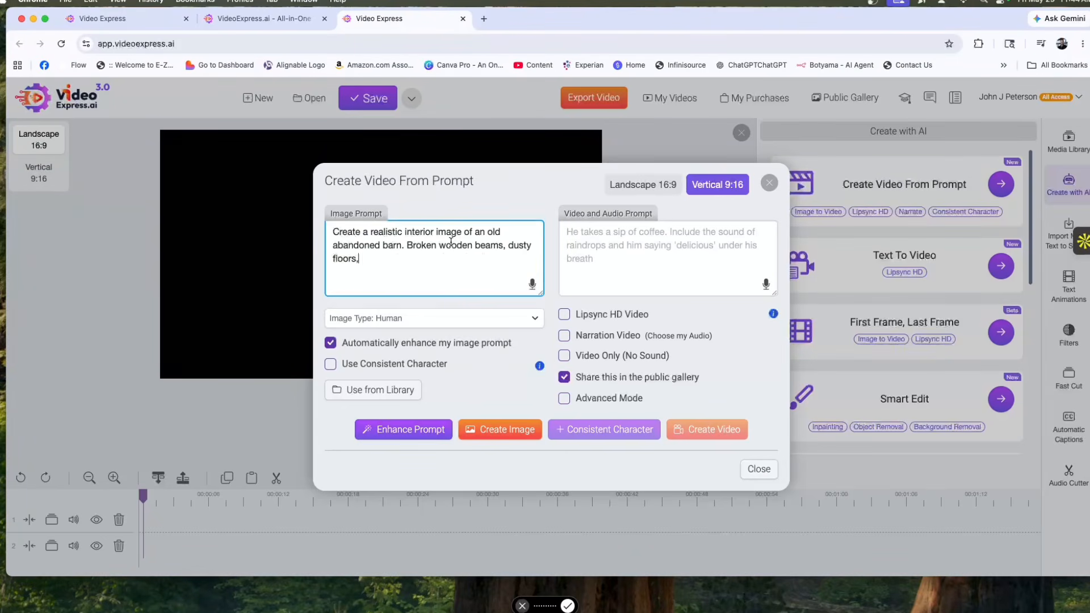
text(efore-and-after renovation video)
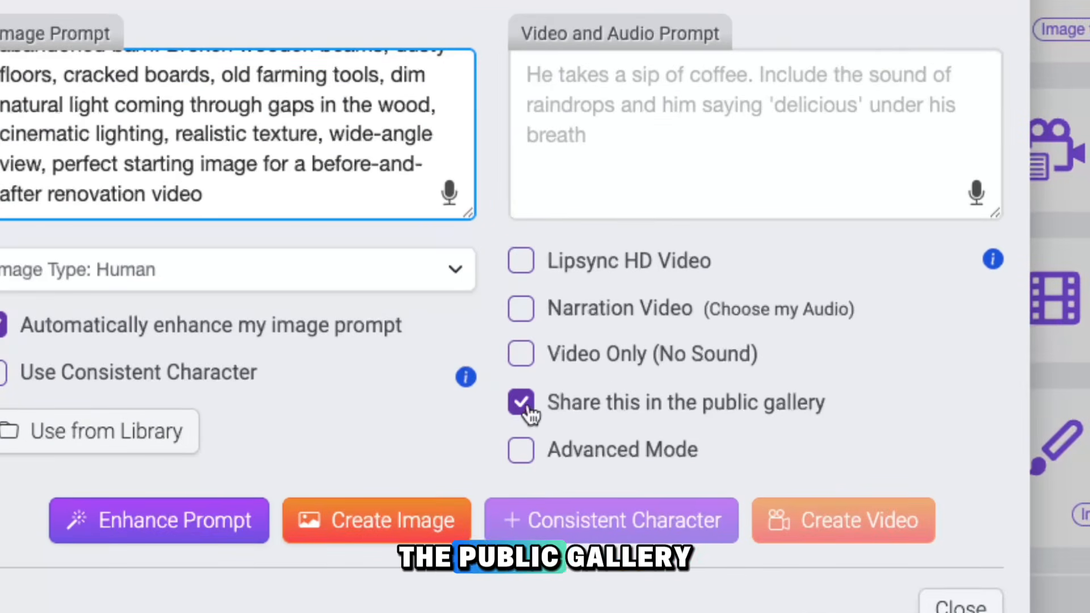
Step: Turn off sharing in the public gallery and set the image type to Photorealistic (Cinematic)
click(534, 407)
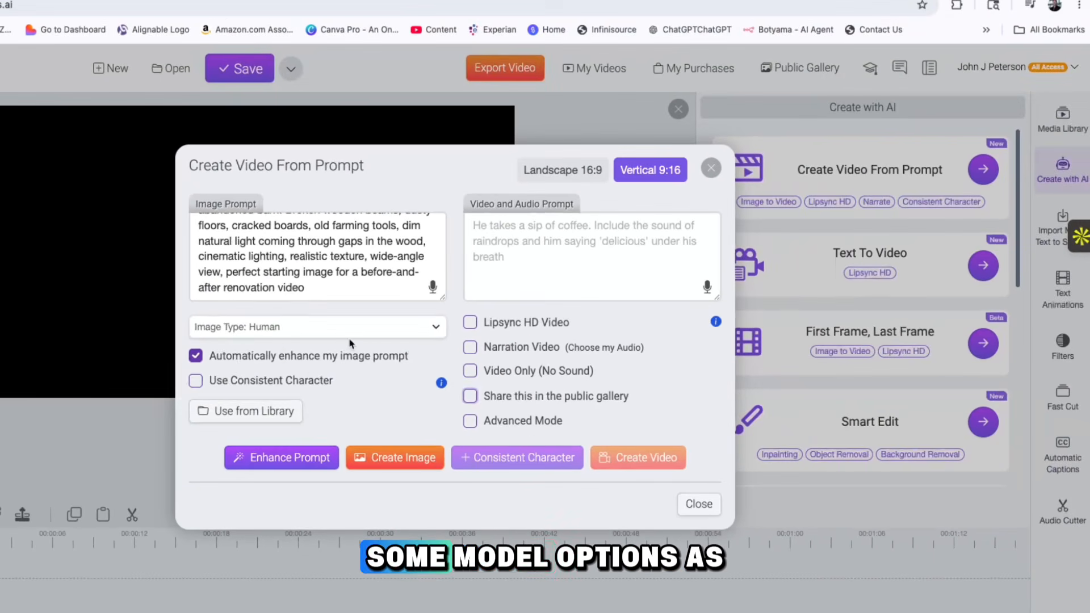
click(388, 303)
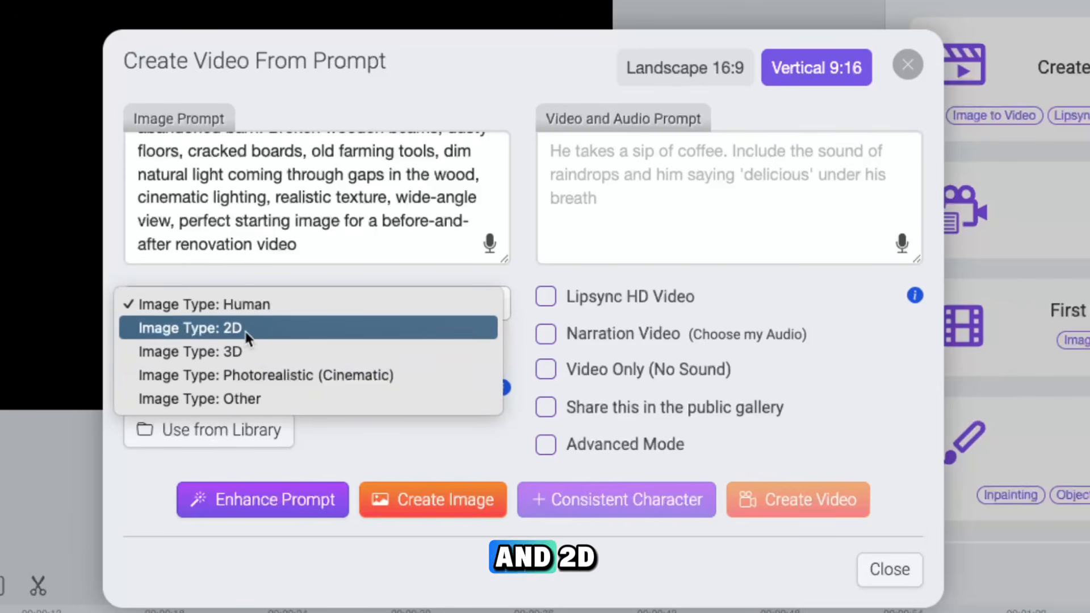
click(281, 375)
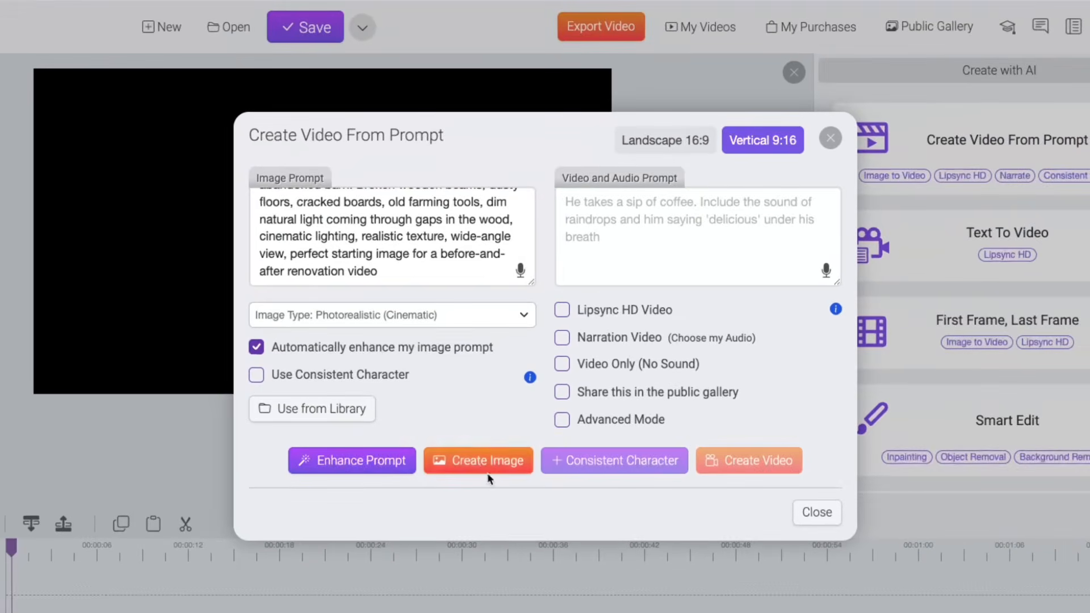
Step: Generate the barn image from the prompt and review the enhanced image prompt text
click(488, 475)
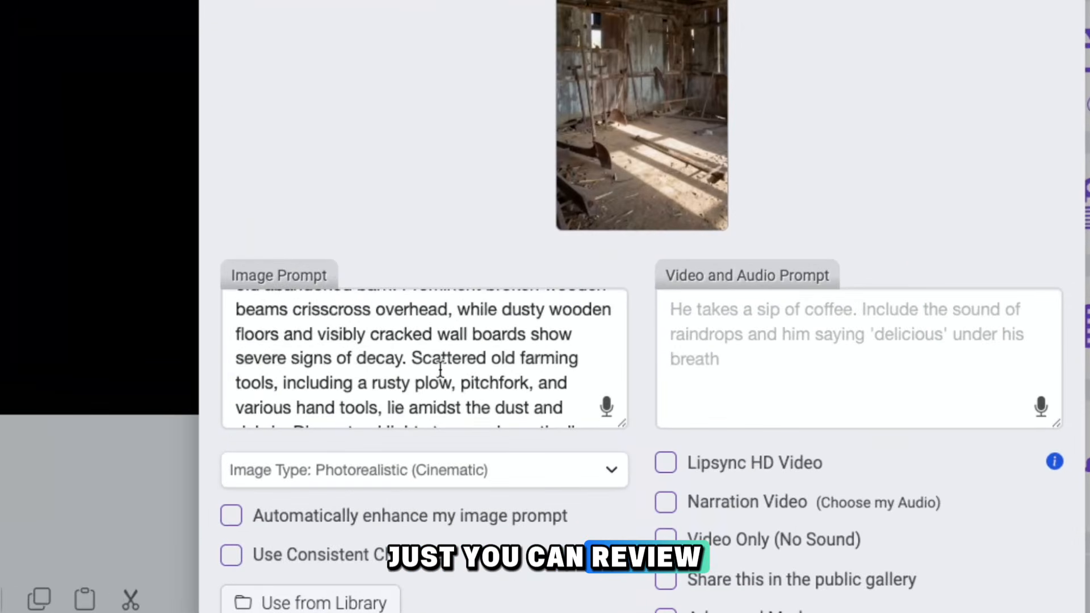
scroll(441, 371, up, 3)
scroll(440, 371, down, 3)
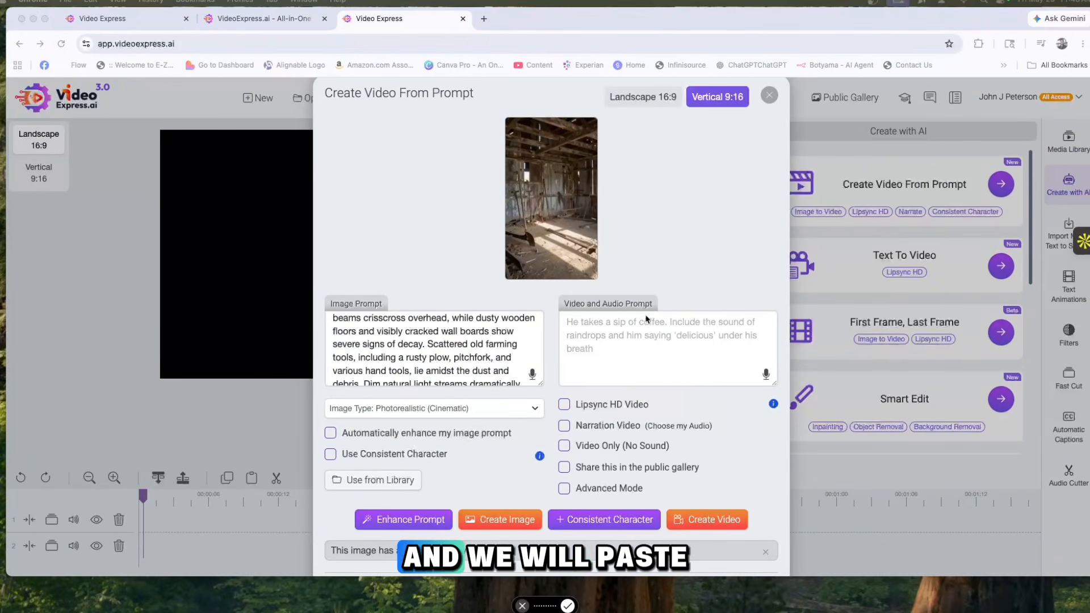
Step: Enter a video and audio prompt animating the barn through a realistic fast-motion renovation into a modern studio apartment, with smooth cinematic camera movement, vertical 9:16 format
click(623, 328)
text(Animate this)
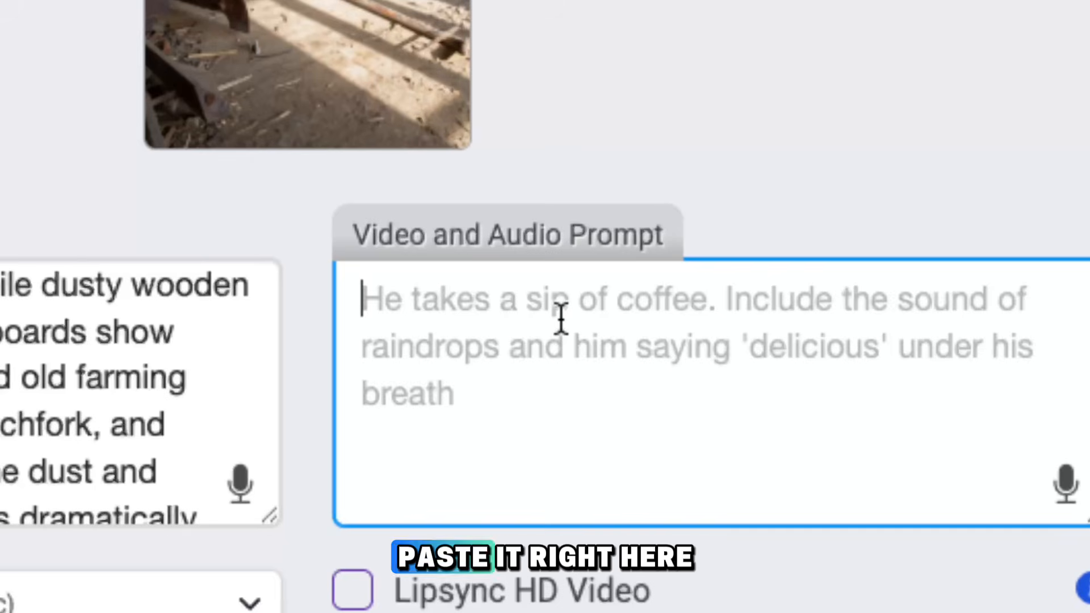
text(Animate this old barn interior into a realistic fast-motion renovation transformatio)
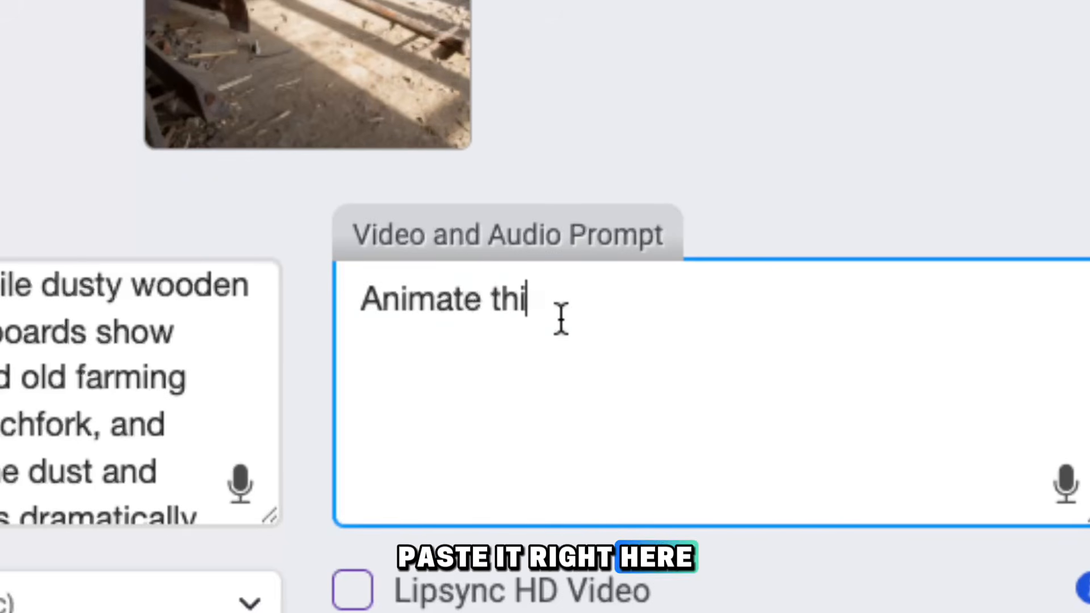
text(n. Show construction activity, floors being replaced, walls being repaired, warm lights being installed, and furniture appearing. End with a beautiful modern studio apartment inside the barn with polished wood floors, a cozy bed, small kitchen, plant)
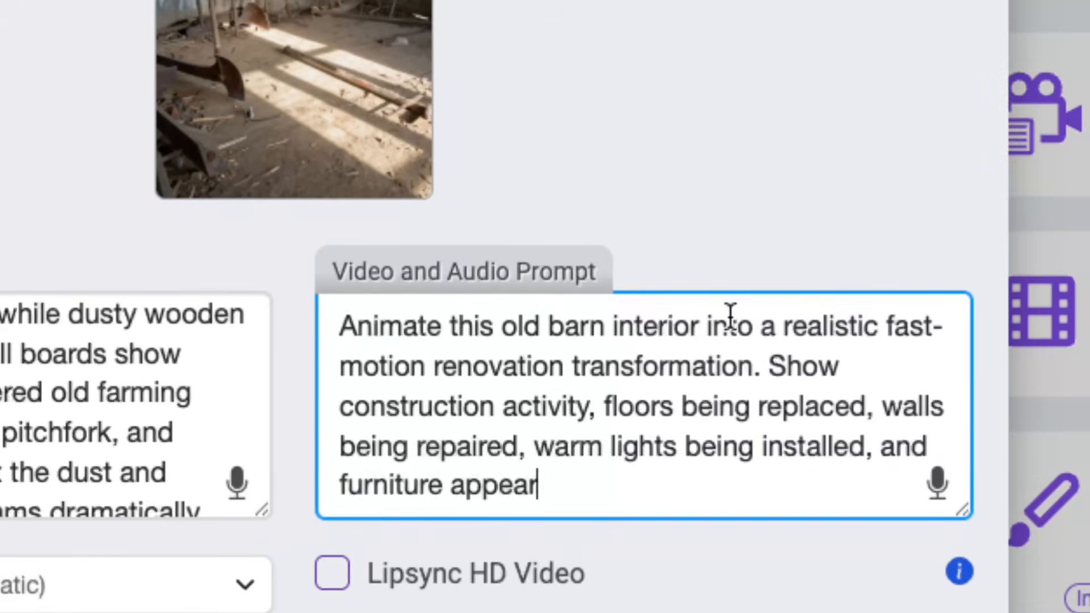
text(s, warm lighting, and luxury decor. Smooth cinematic camera movement, realistic lighting, satisfying before-and-after reveal, vertical 9:16 format.")
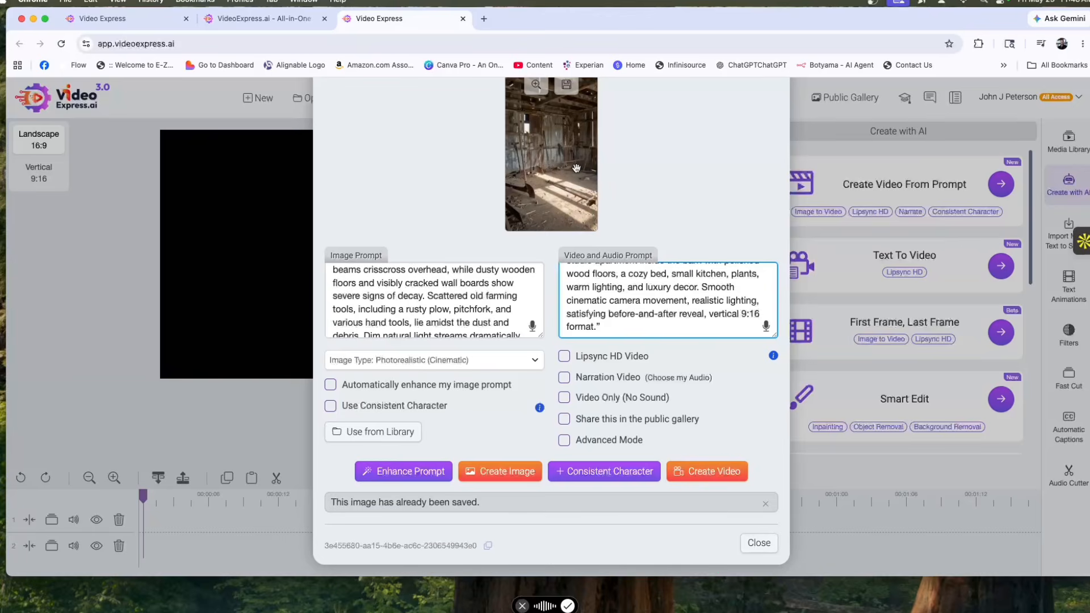
Step: Check the barn image in an enlarged preview and generate the video from it
click(570, 170)
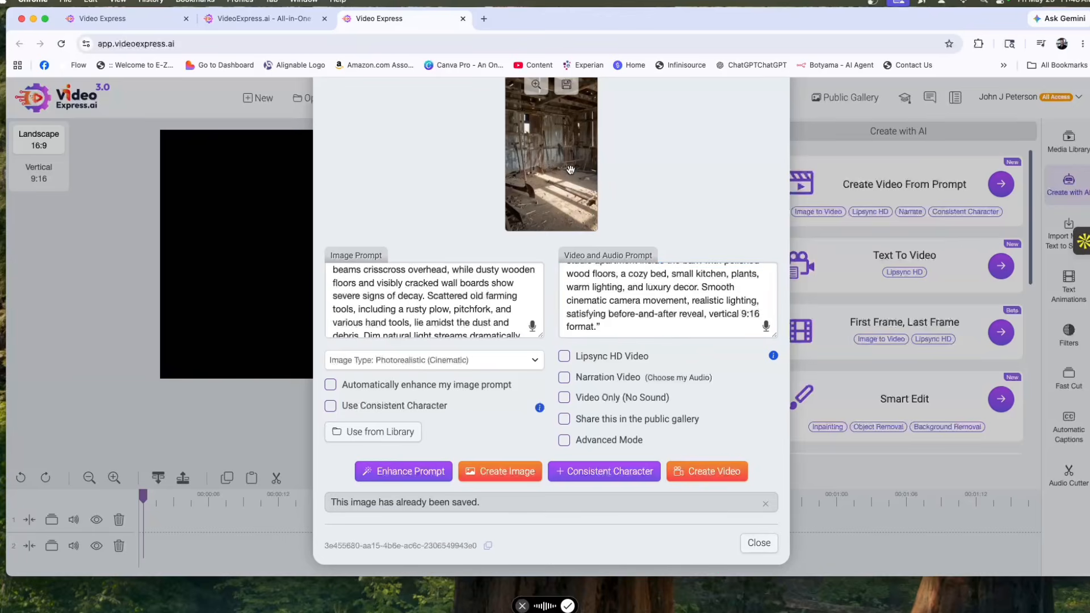
click(538, 86)
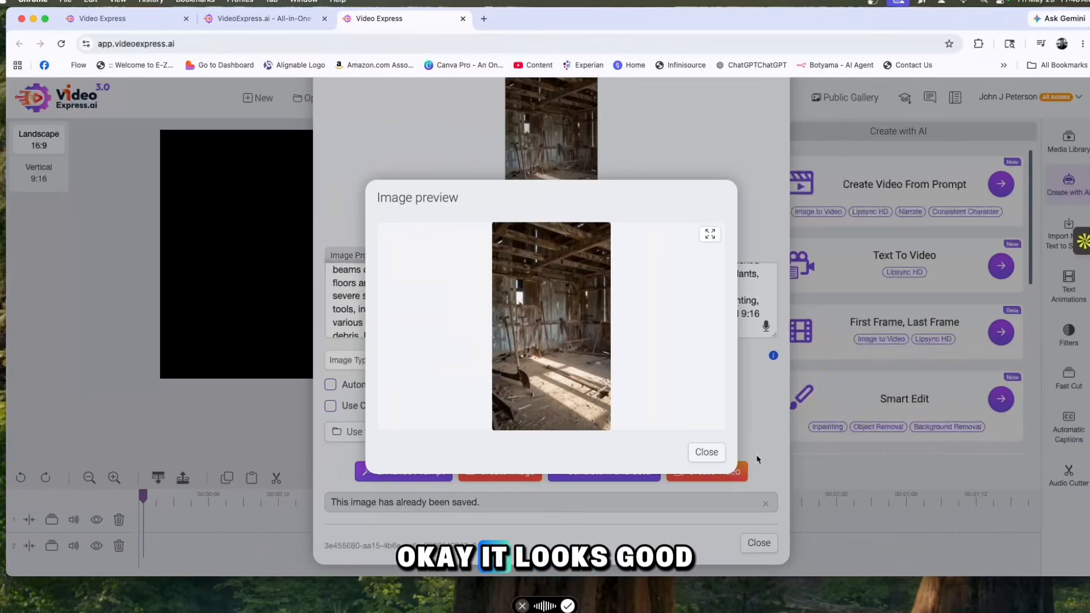
click(909, 583)
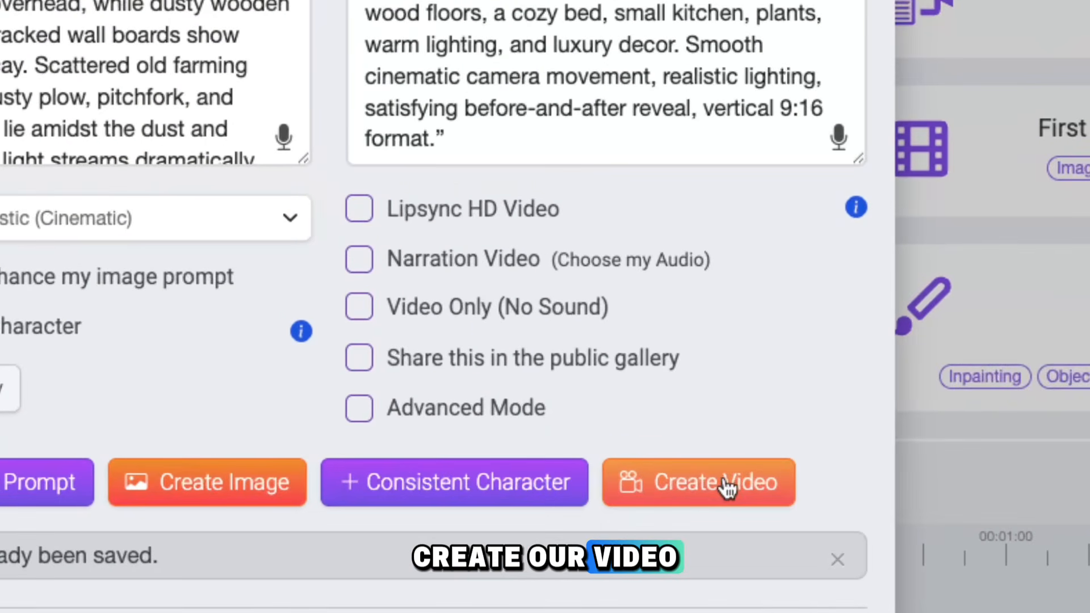
click(728, 487)
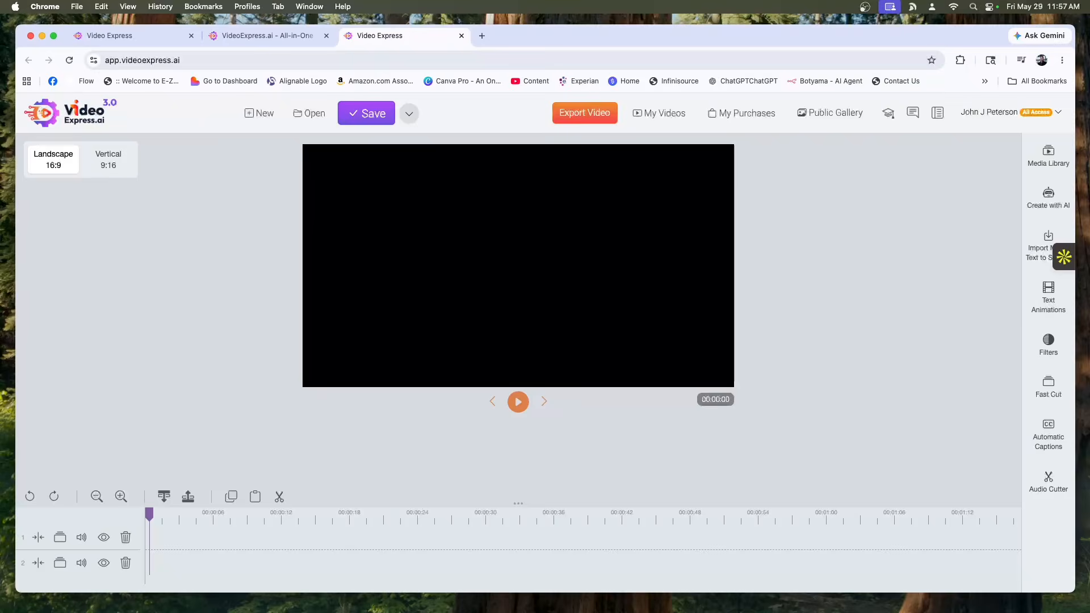
Step: Play the newest barn renovation video from the My AI Videos folder of the media library
click(1066, 157)
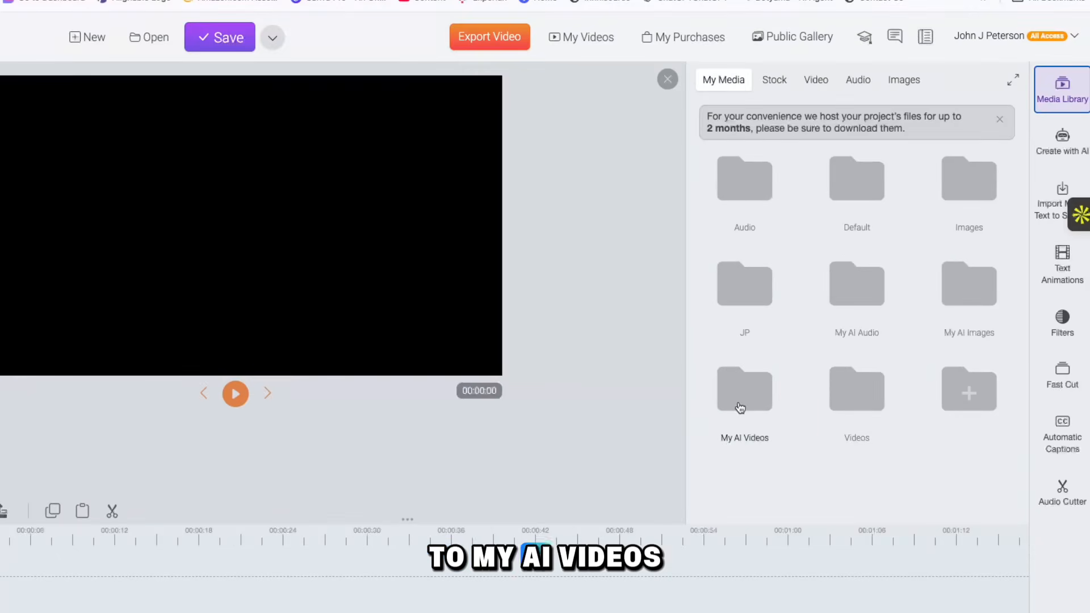
click(739, 407)
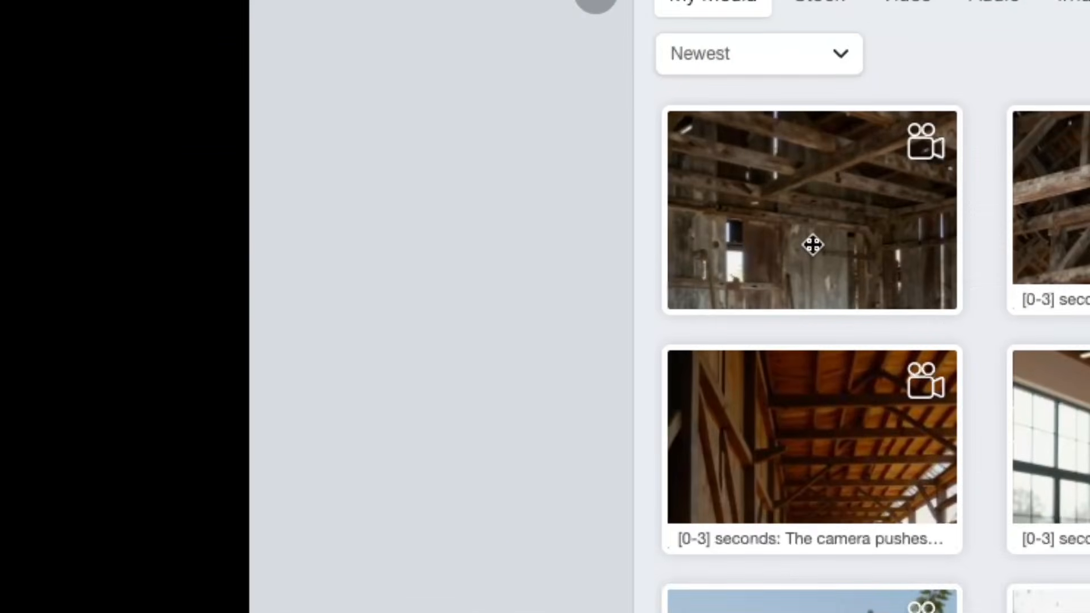
right_click(812, 245)
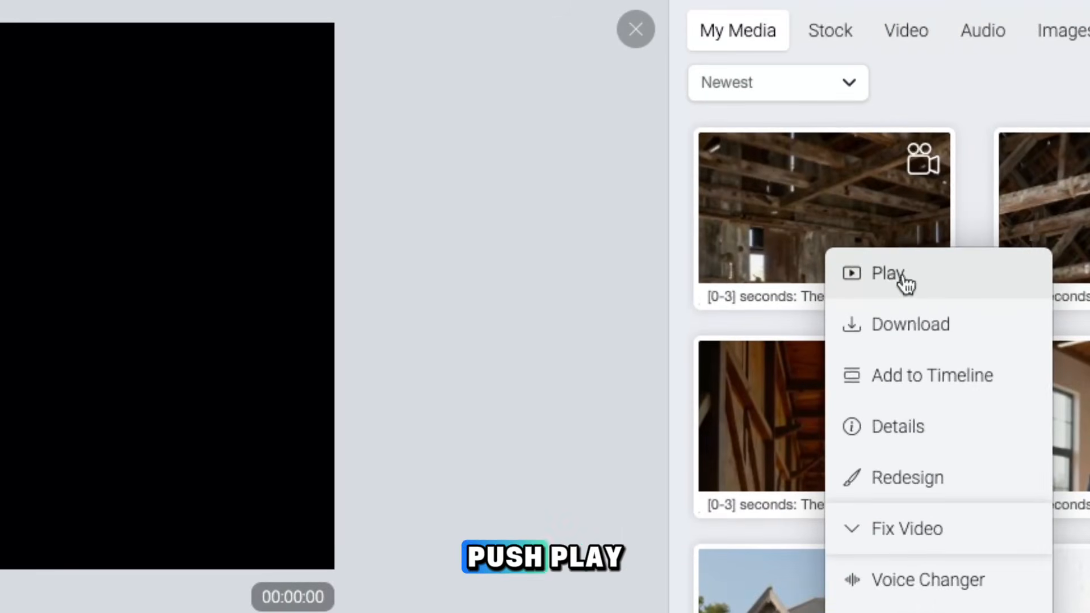
click(902, 274)
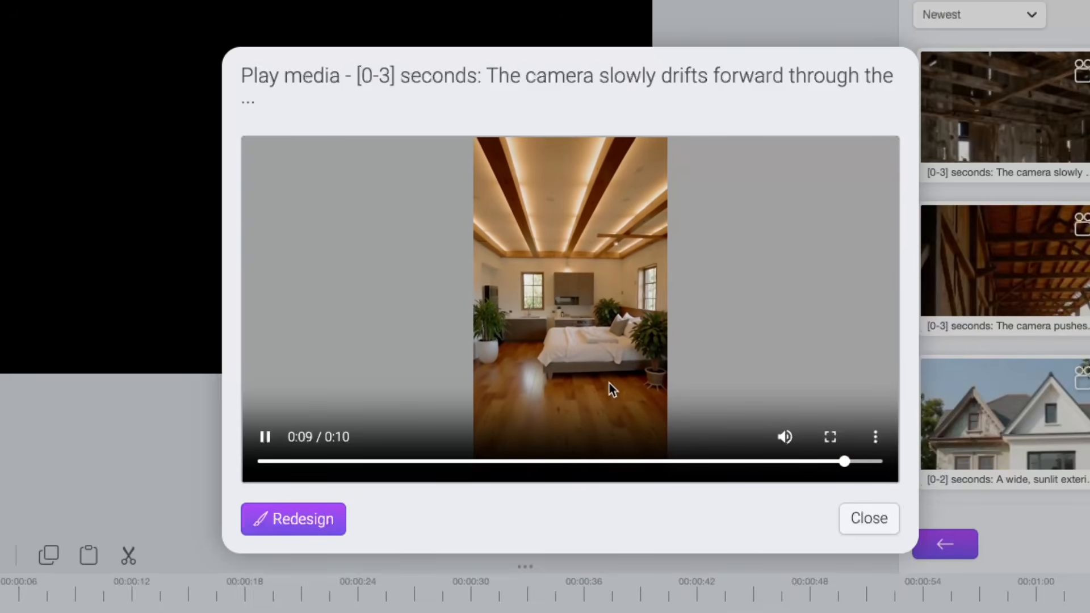
click(879, 527)
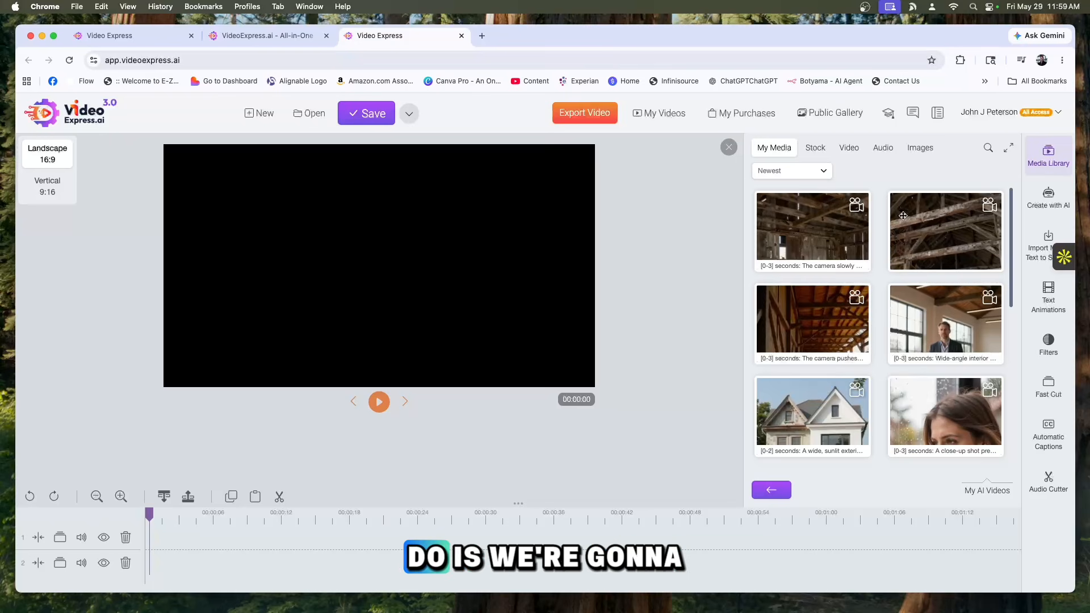
Step: Open the newest barn video in My AI Videos for redesign
right_click(808, 246)
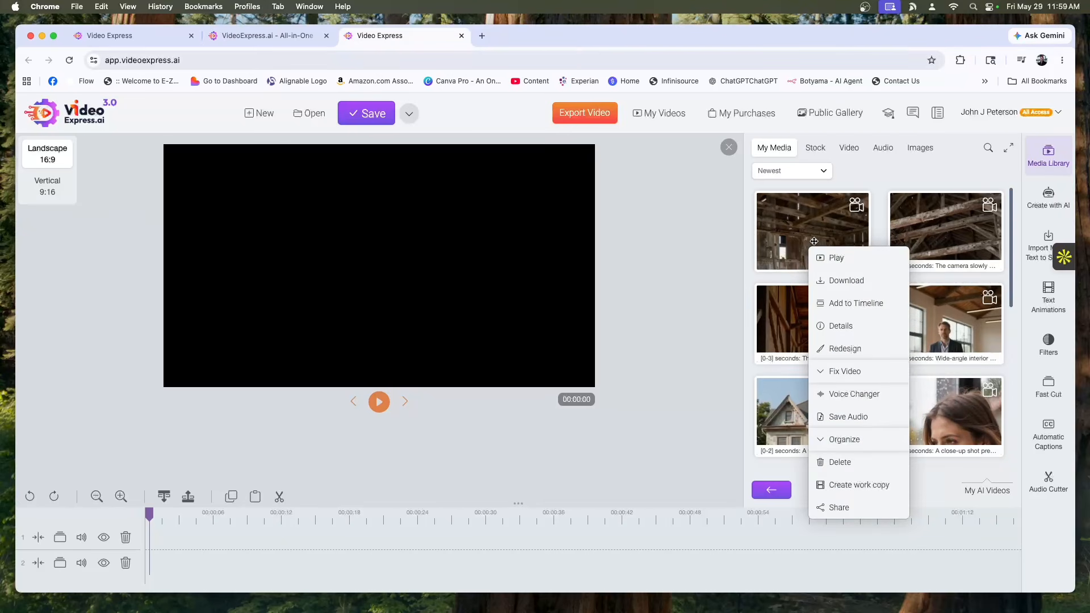
right_click(809, 236)
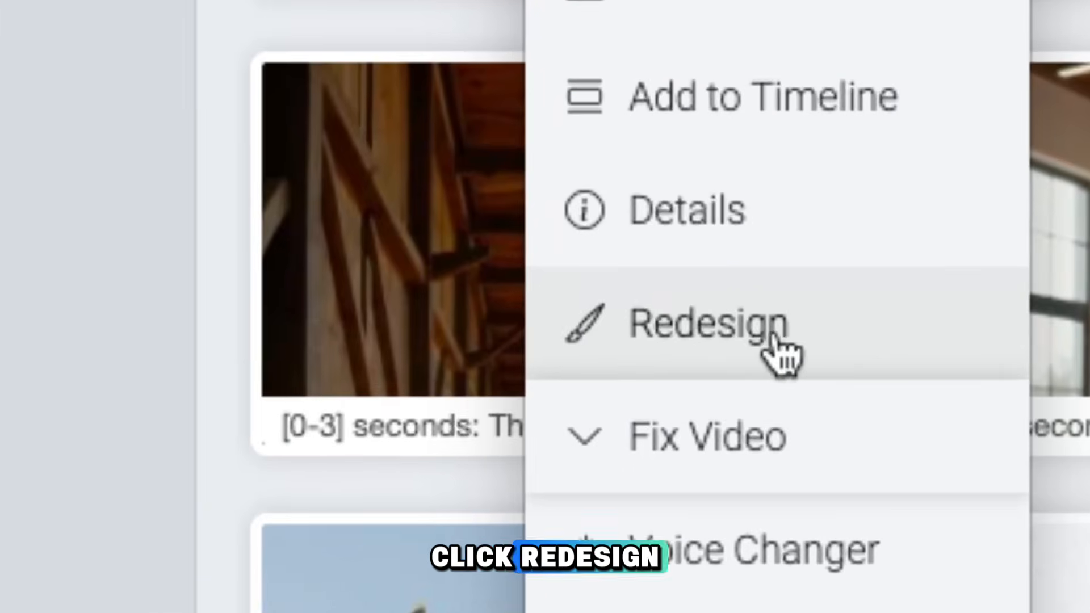
click(782, 351)
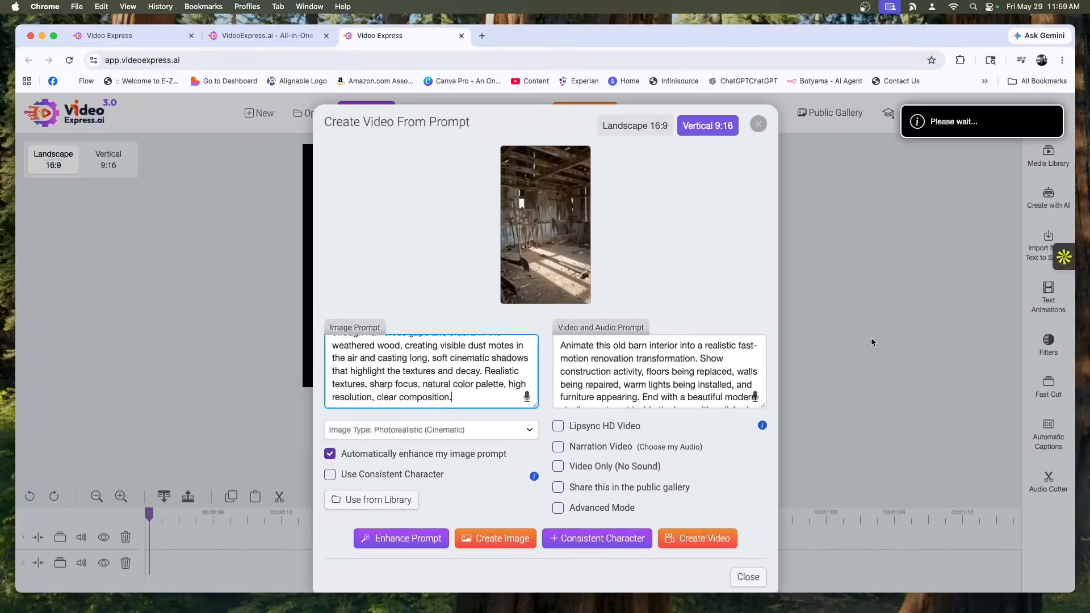
Step: Replace the video and audio prompt with a step-by-step renovation scene showing construction workers actively transforming the barn into a modern studio apartment, and generate the video
mouse_move(549, 254)
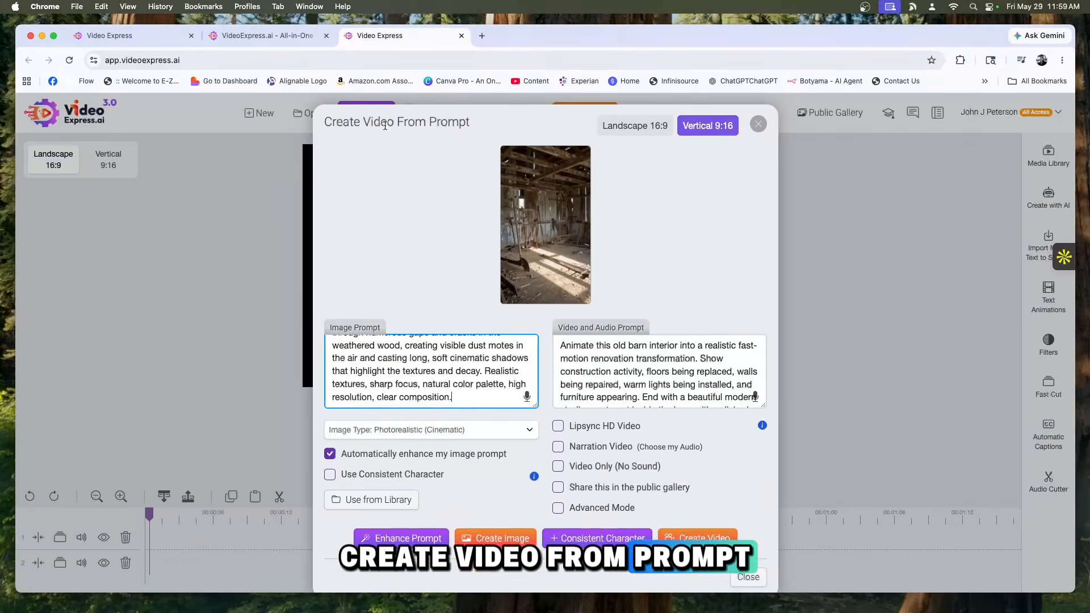
double_click(680, 370)
key(super+a)
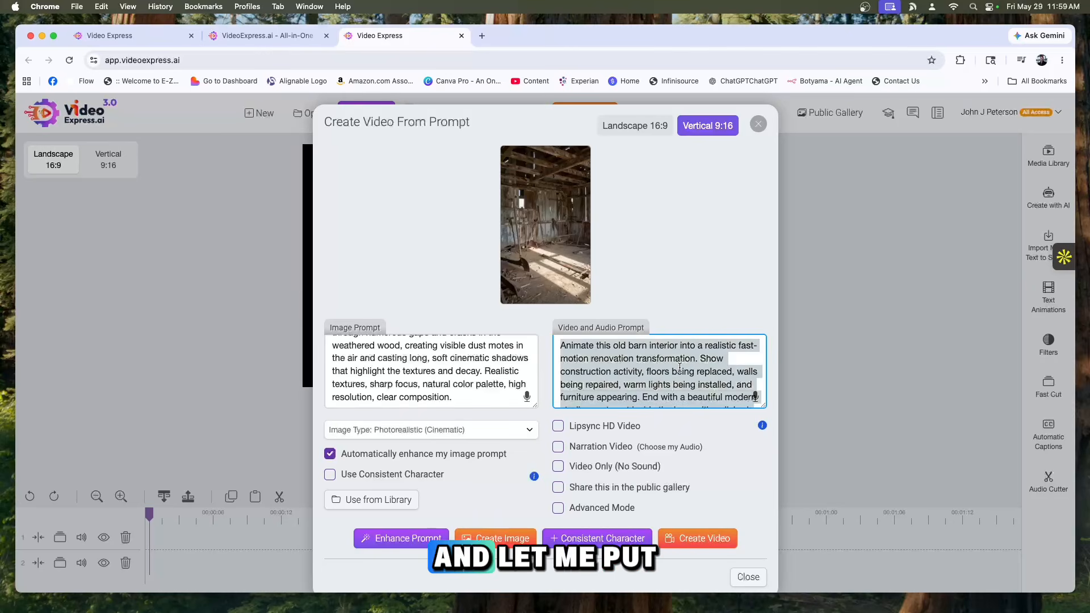
text(Animate this old barn interior into a realistic renovation scene where construction workers are actively transforming the space step by step. Do not use a simple fade or dissolve into the finished room. Show visible worker actions throughout the video: workers tearing out damaged wood, removing debris, carrying)
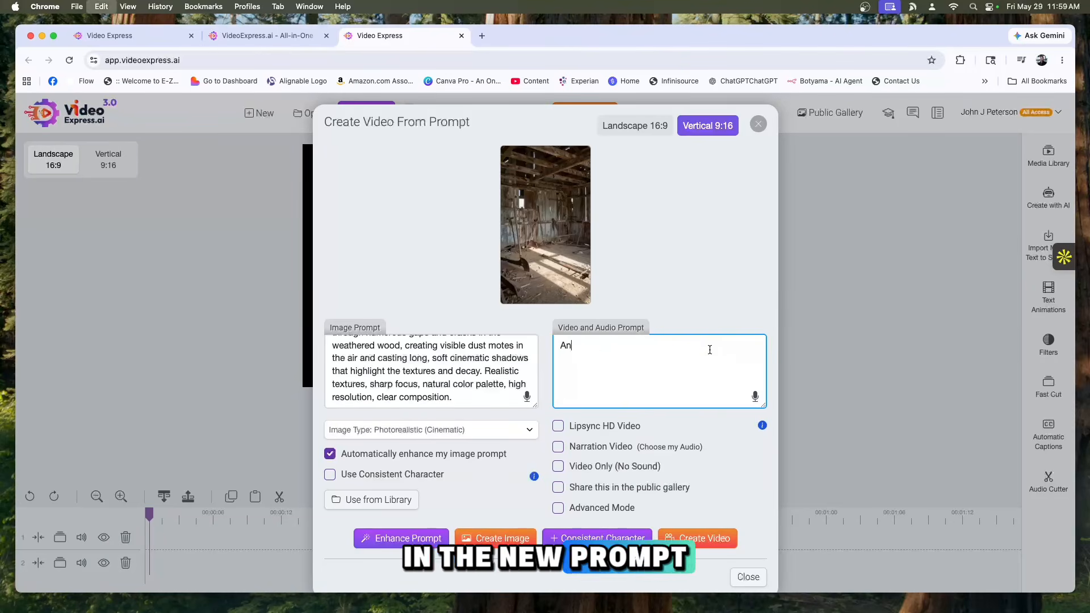
text( materials, hammering, sawing, installing new walls, replacing flooring, painting surfaces, mounting lights, assembling furniture, and decorating the room. Make the transformation feel like a real fast-motion renovation process, with constant construction activity in the scene. End with the barn fully transformed into a beautiful modern studio apartment with polished wood floors, a cozy bed, small kitchen, warm lighting, plants, and stylish decor. Smooth cinematic camera movement, realistic style, satisfying step-by-step renovation, vertical 9:16 format.”)
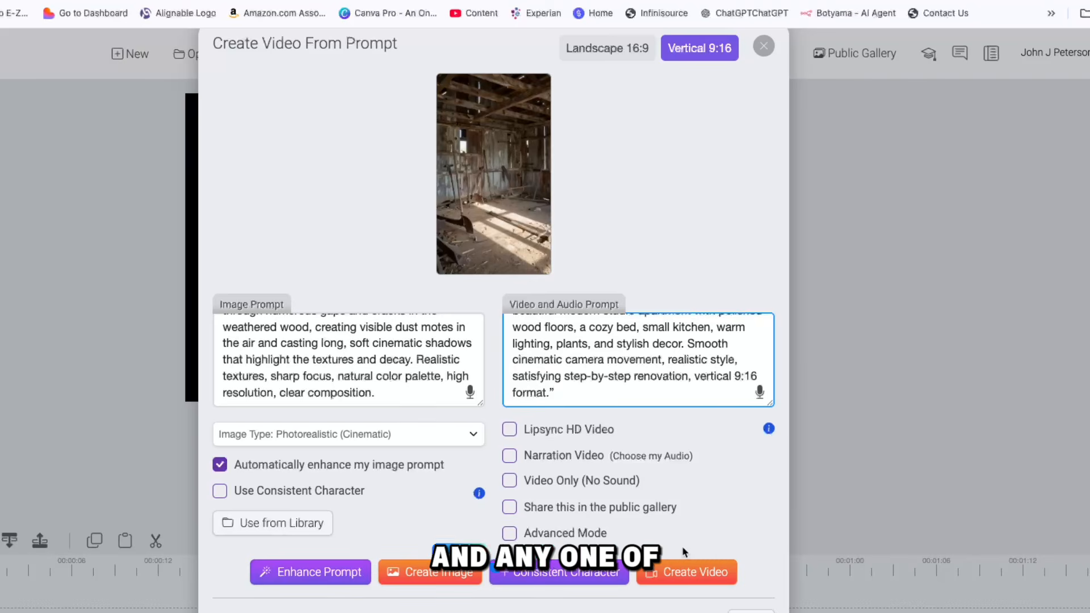
scroll(612, 393, up, 1)
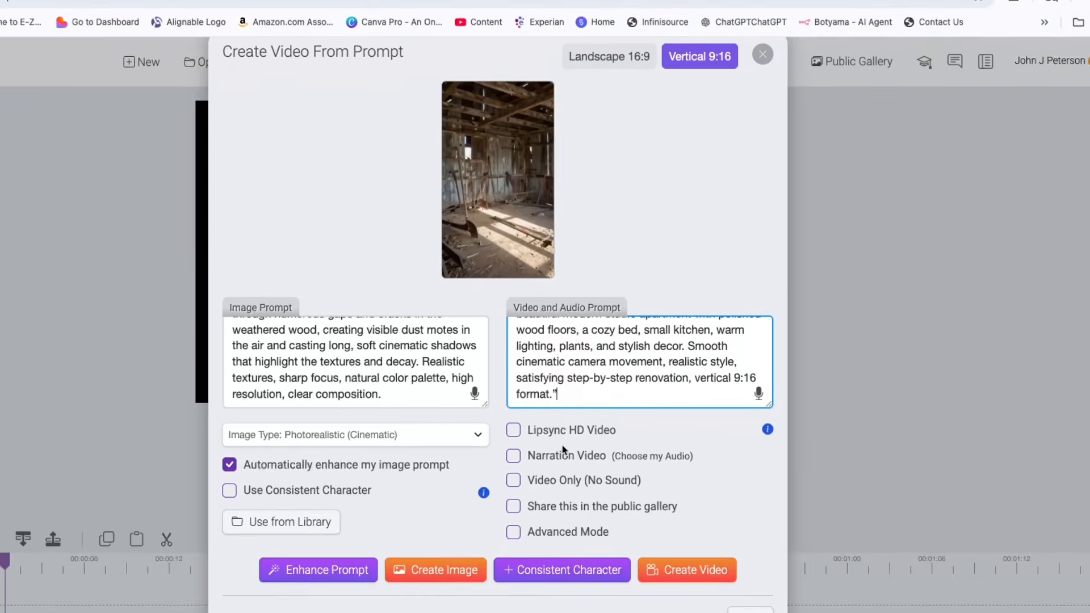
click(700, 583)
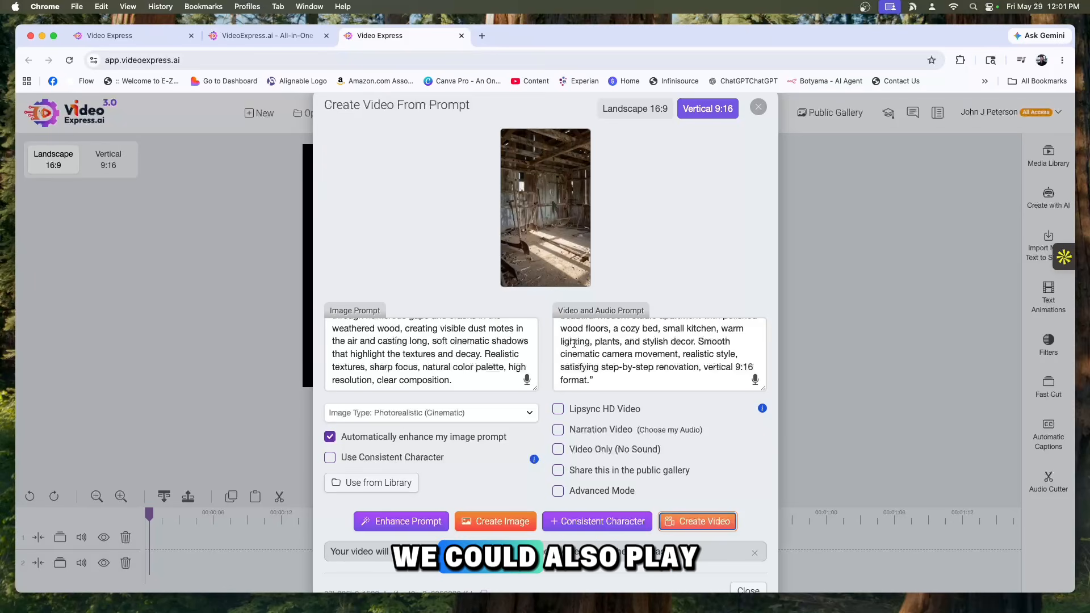
Step: Set the image type to 2D and generate another video from the barn image
click(530, 419)
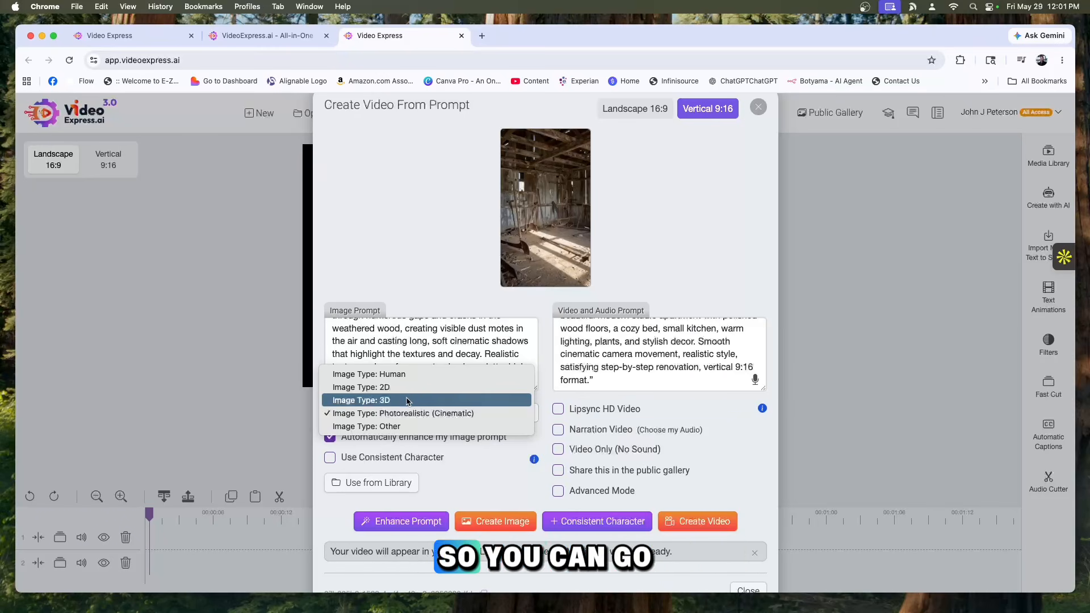
click(390, 387)
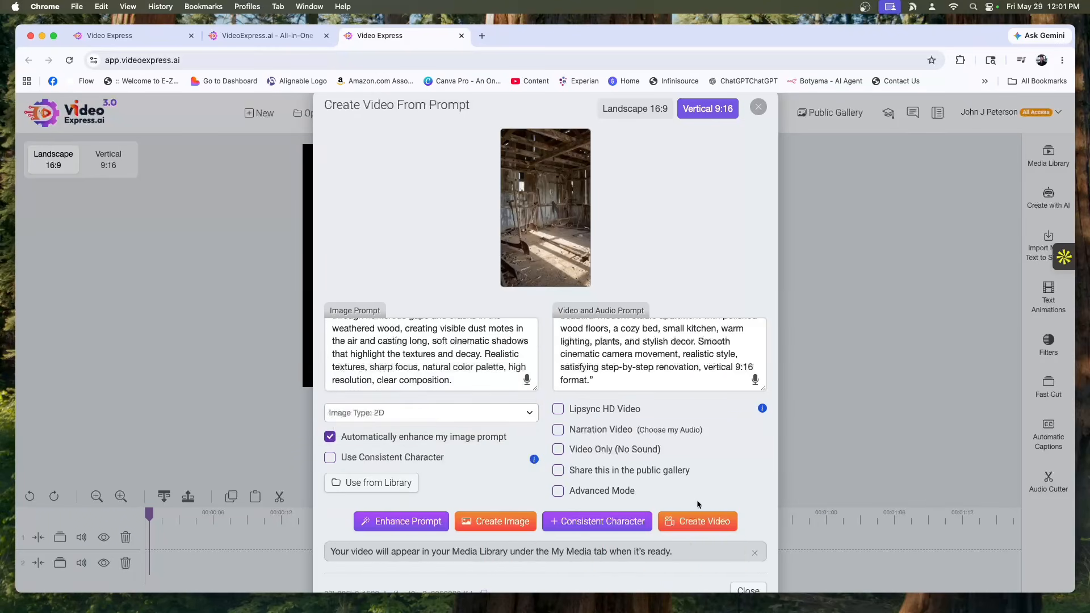
click(709, 527)
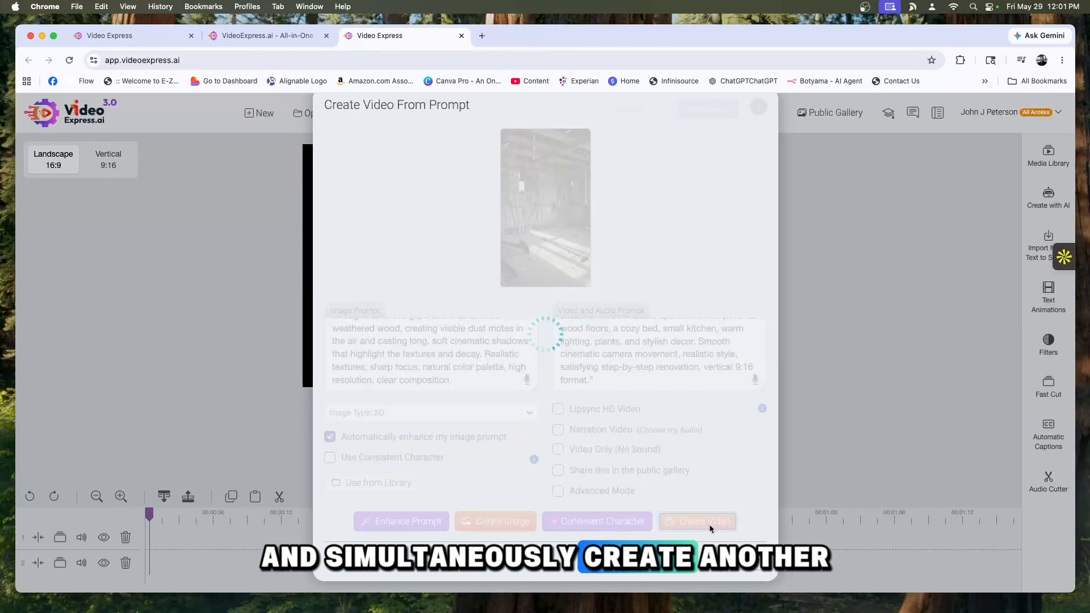
Step: Switch the image type to 3D and generate a further version of the barn renovation video
click(493, 410)
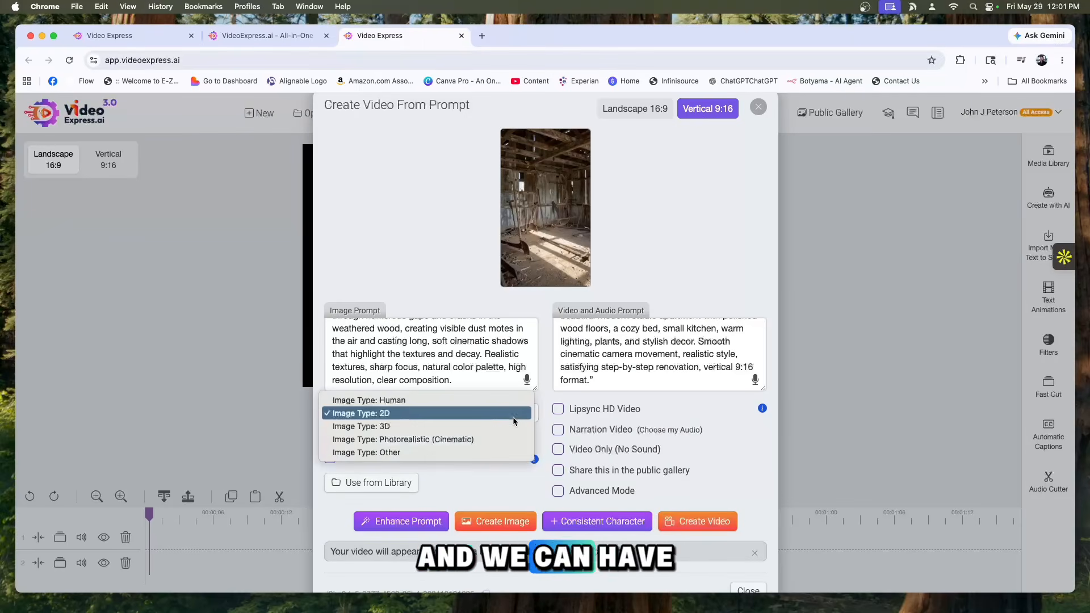
click(389, 426)
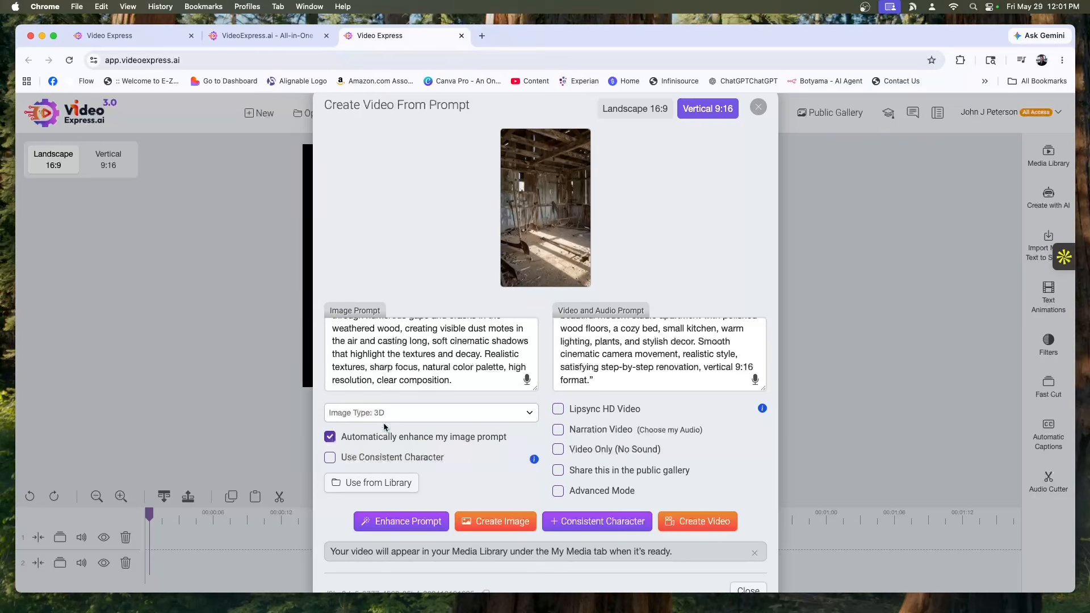
click(713, 522)
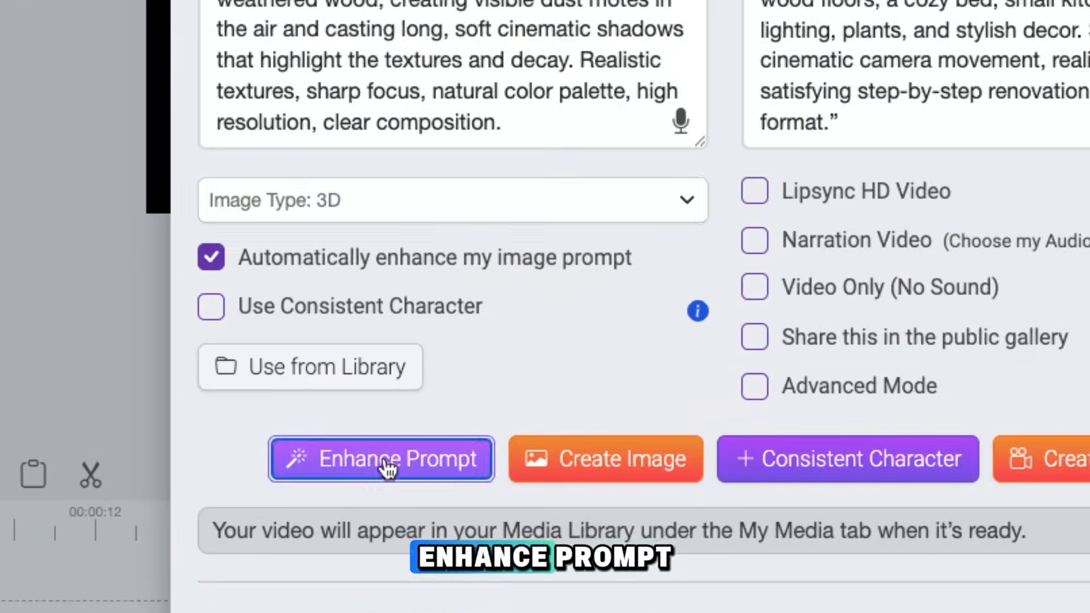
Step: Enhance the image prompt, create a new 3D barn image from it, and save that image to the media library
click(376, 538)
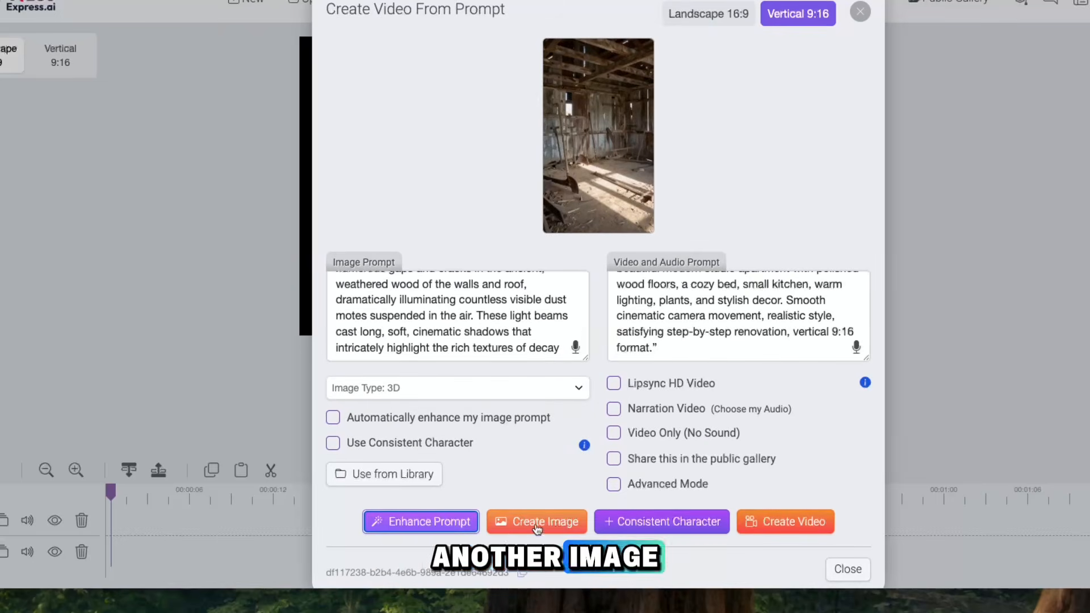
click(537, 523)
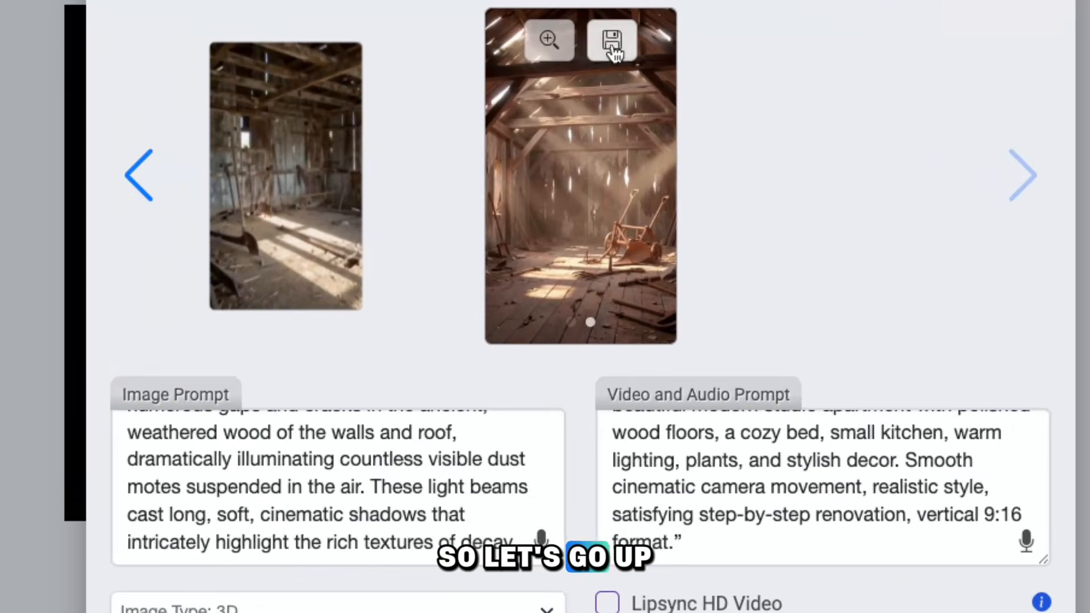
click(617, 57)
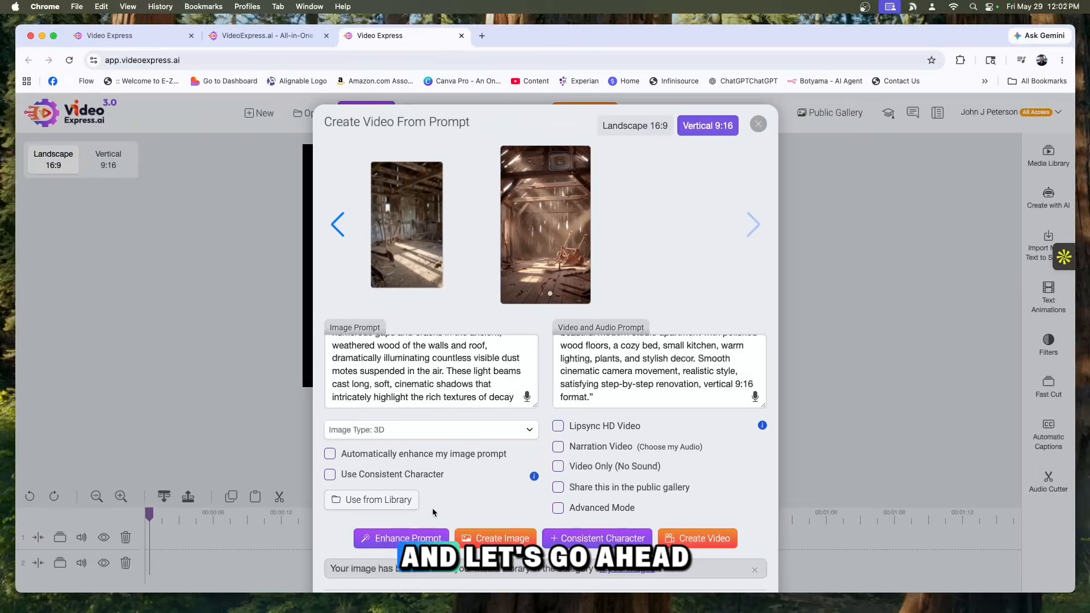
Step: Change the image type to Photorealistic (Cinematic), check the start of the video prompt, and generate a video from the new barn image
click(458, 429)
click(407, 443)
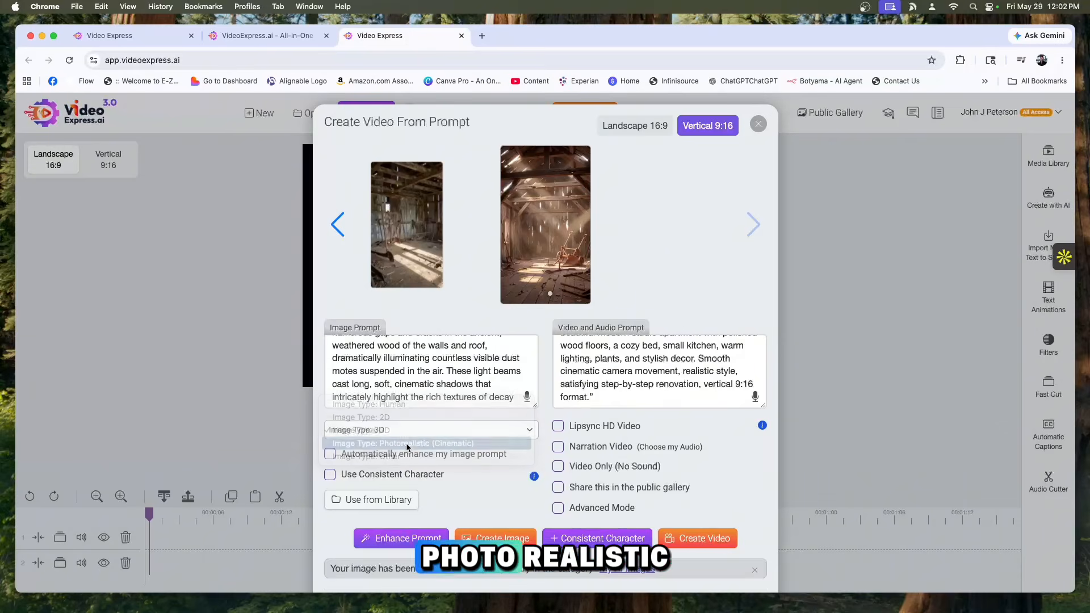
scroll(642, 399, up, 5)
scroll(642, 399, up, 3)
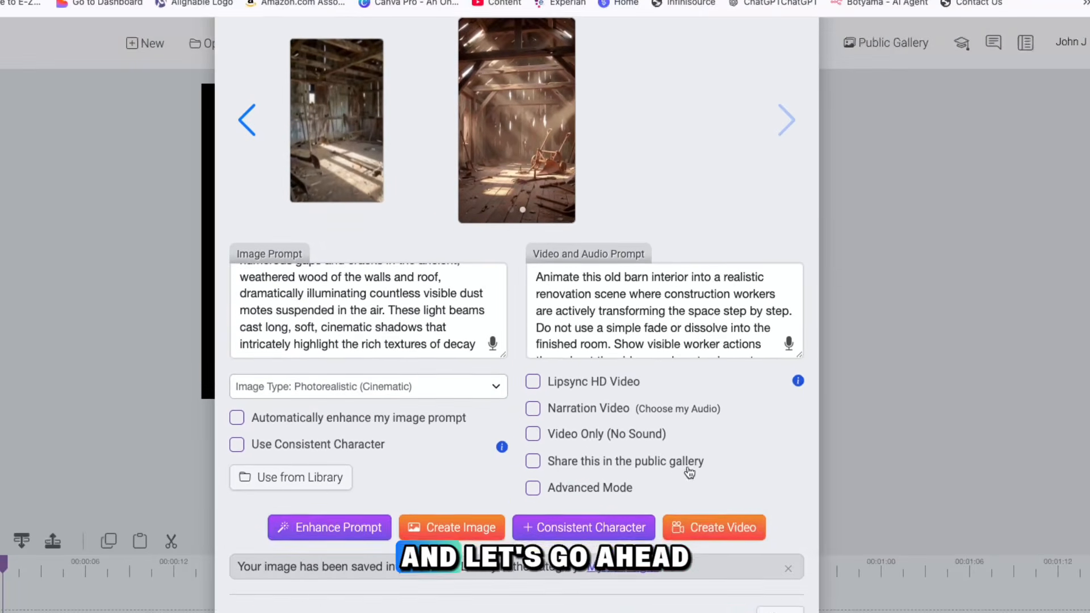
click(714, 542)
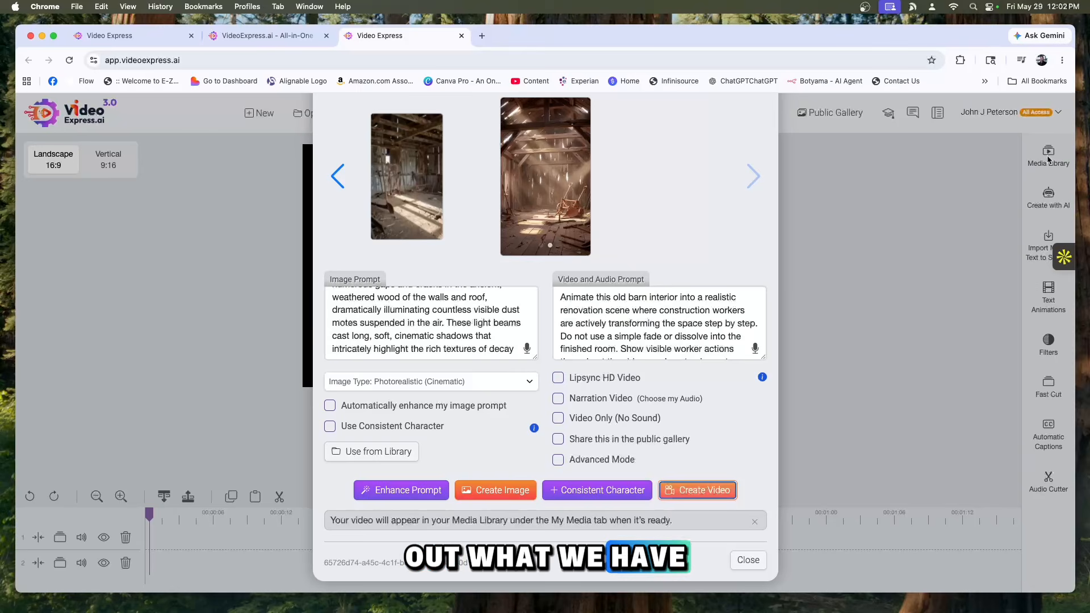
Step: Close the video creation form and play a finished barn renovation video from the My AI Videos folder
click(748, 559)
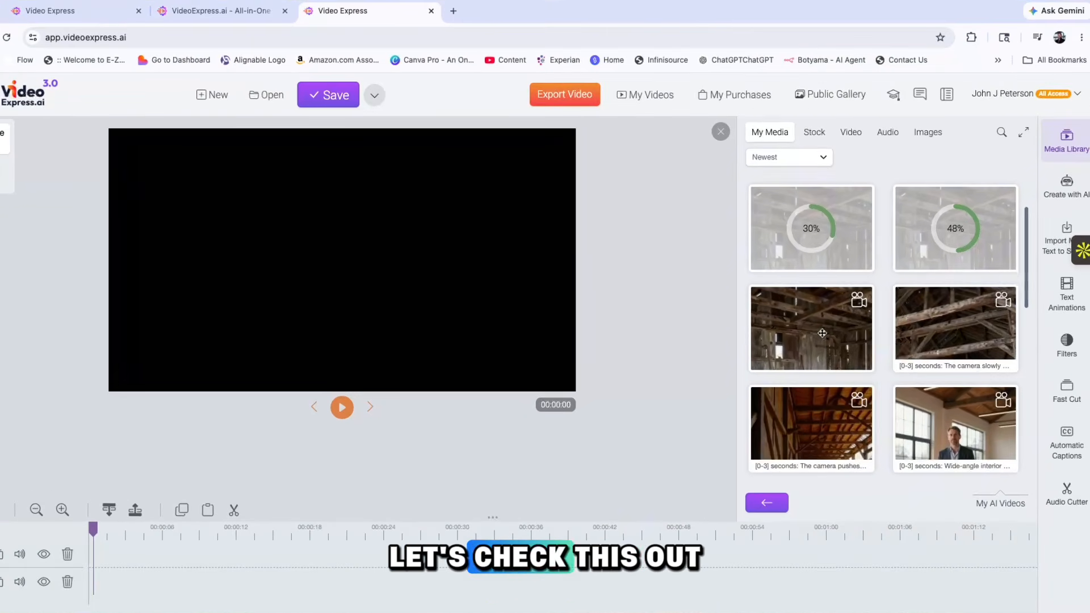
right_click(959, 322)
click(979, 329)
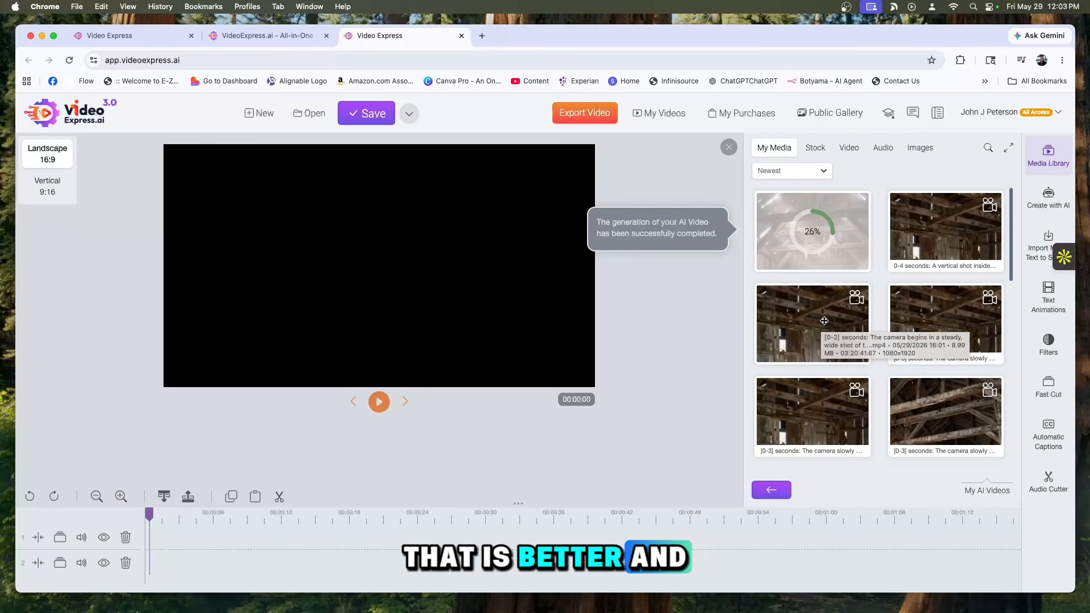
Step: Play the barn video titled "[0-2] seconds: The camera begins in a steady, wide shot" and close the player
right_click(818, 322)
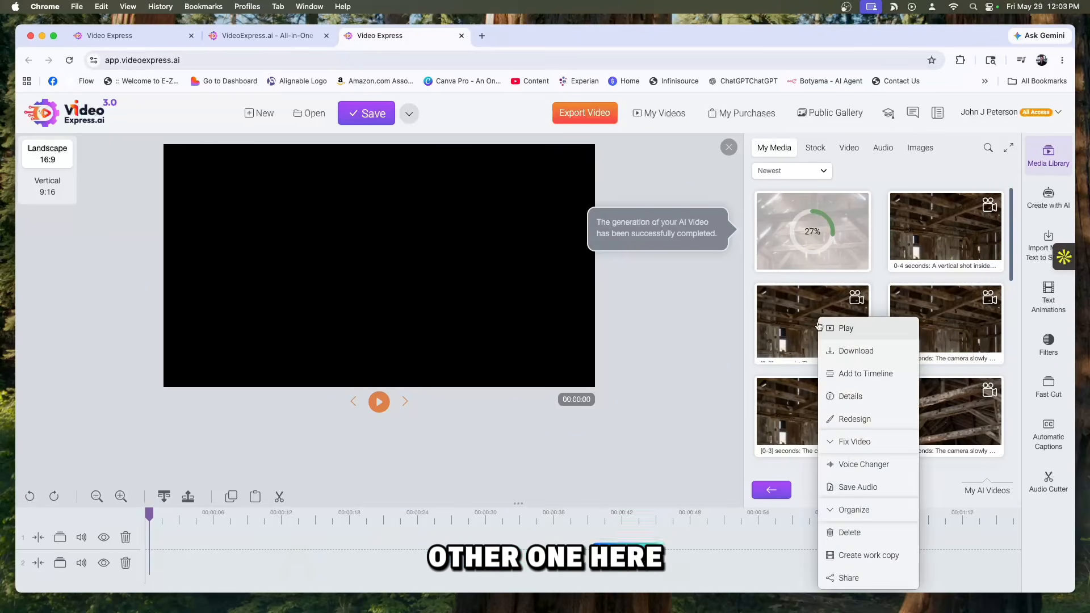
click(857, 330)
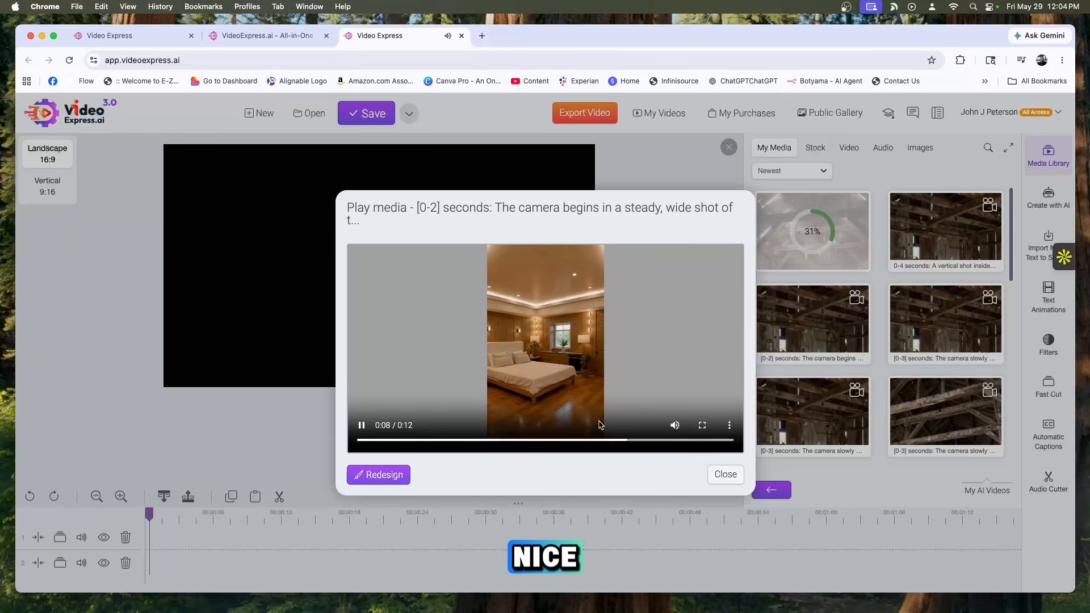
click(721, 478)
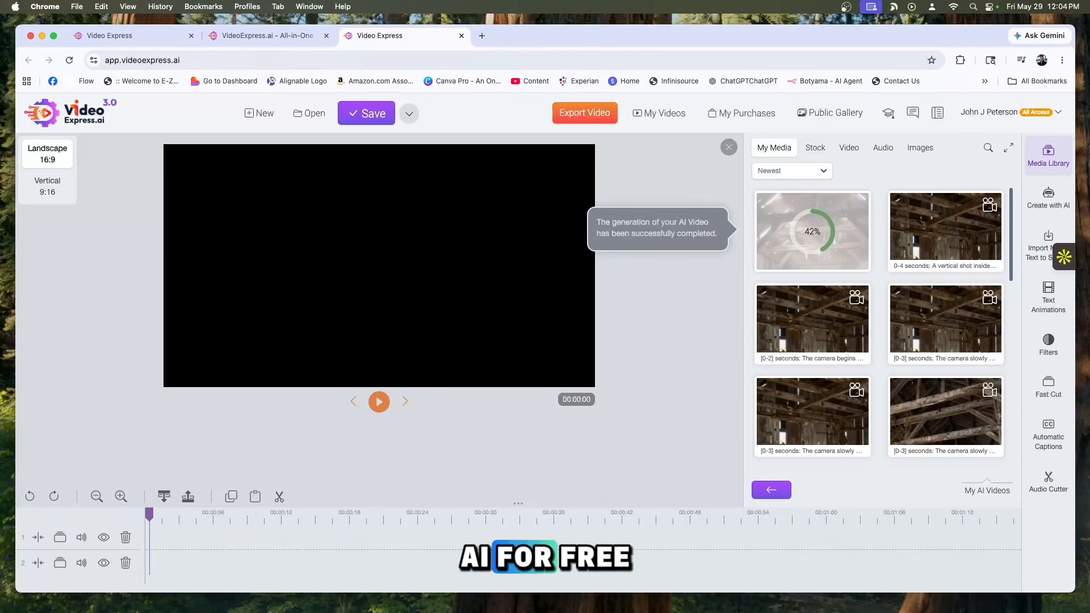
mouse_move(583, 34)
mouse_down()
mouse_move(597, 32)
mouse_move(583, 30)
mouse_up()
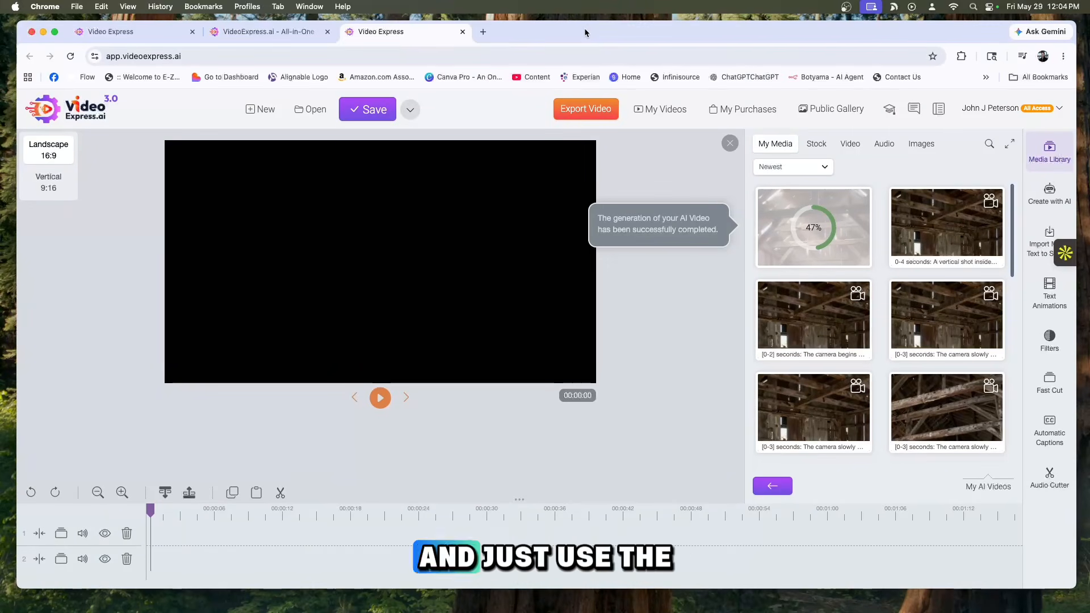
drag(581, 33, 584, 32)
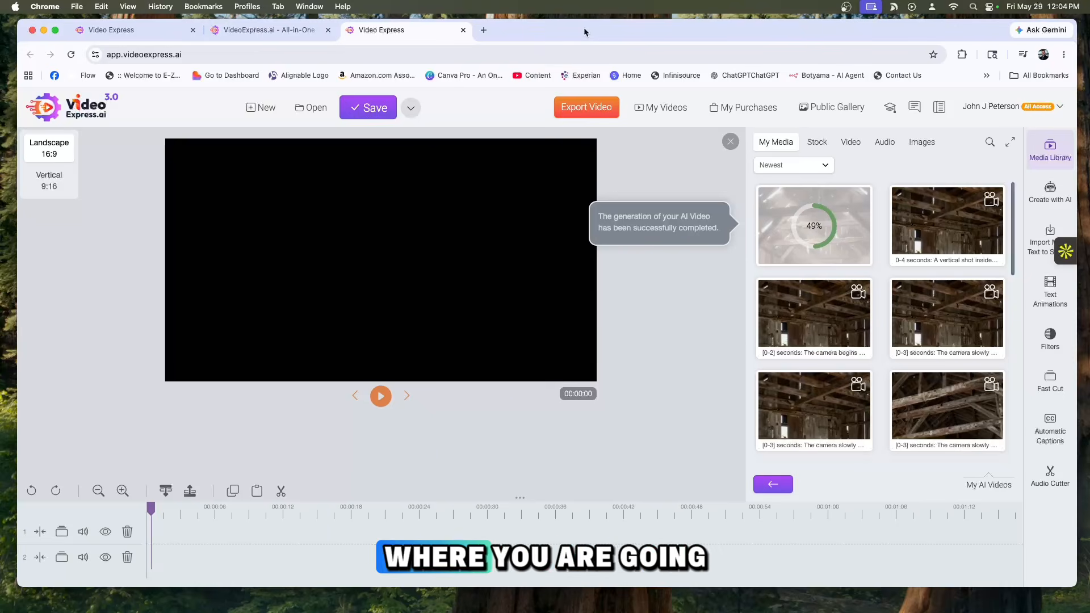
Step: Play the "0-4 seconds: A vertical shot inside a dusty old wooden barn" video, skim through its timeline, and close the player
click(947, 224)
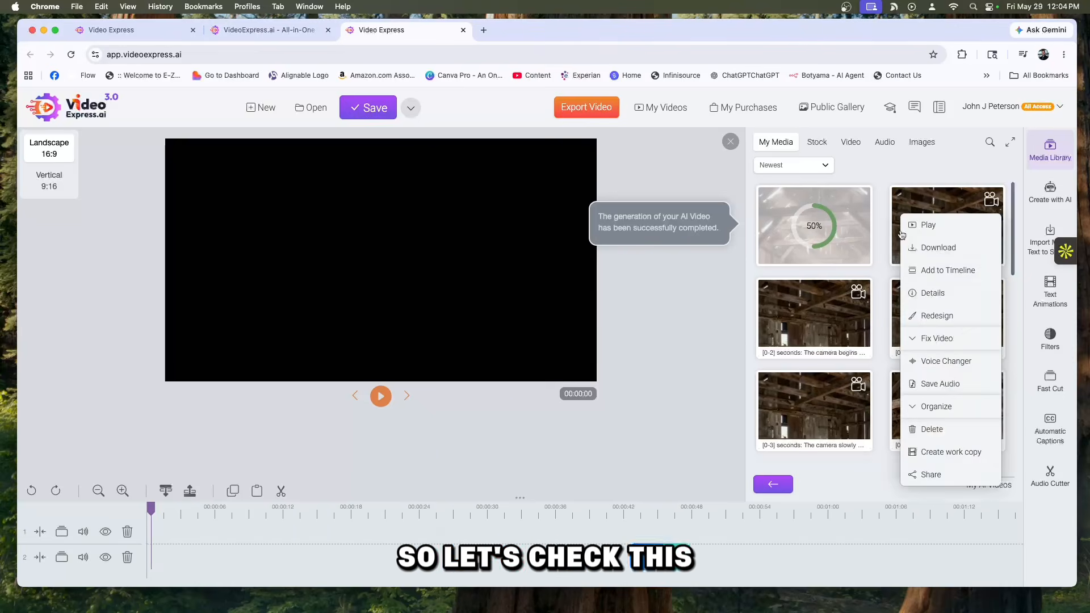
click(920, 226)
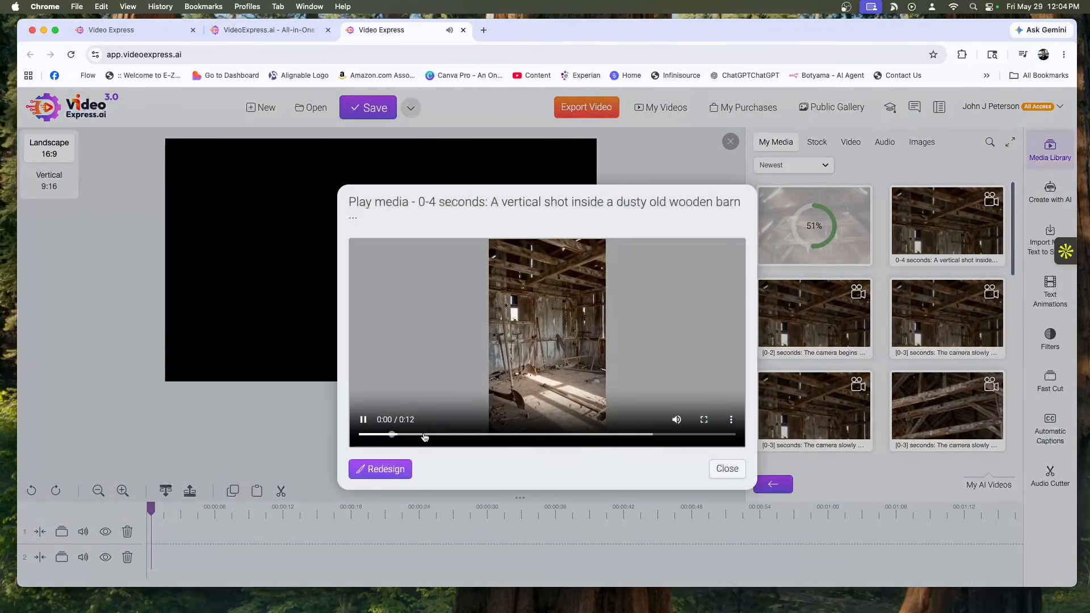
drag(423, 436, 487, 439)
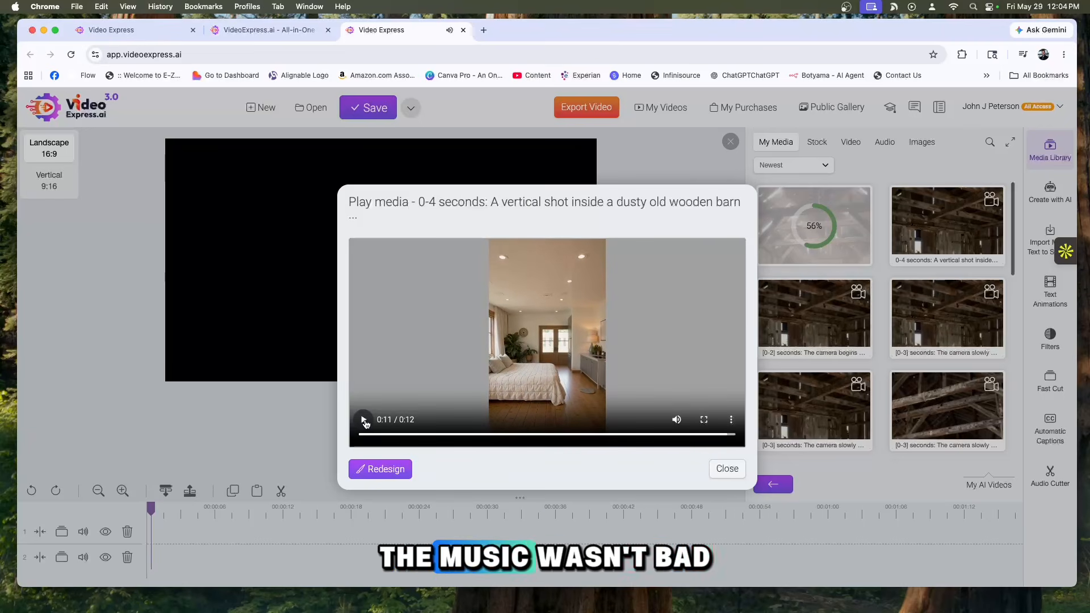
click(727, 470)
Step: Play the newest generated video, "[0-2] seconds: A wide shot of the old barn interior"
right_click(840, 254)
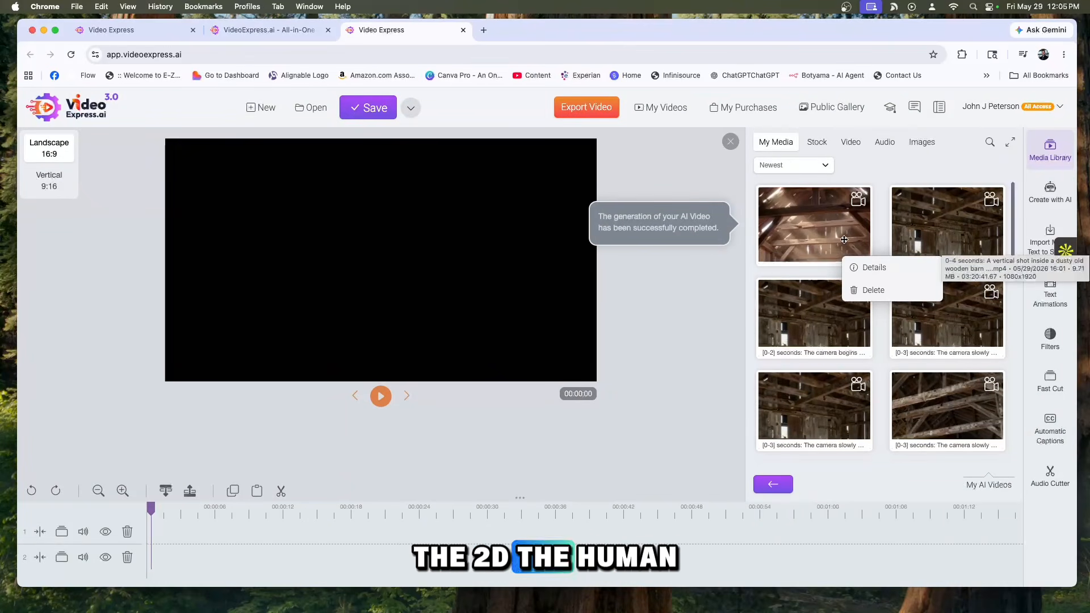
right_click(834, 239)
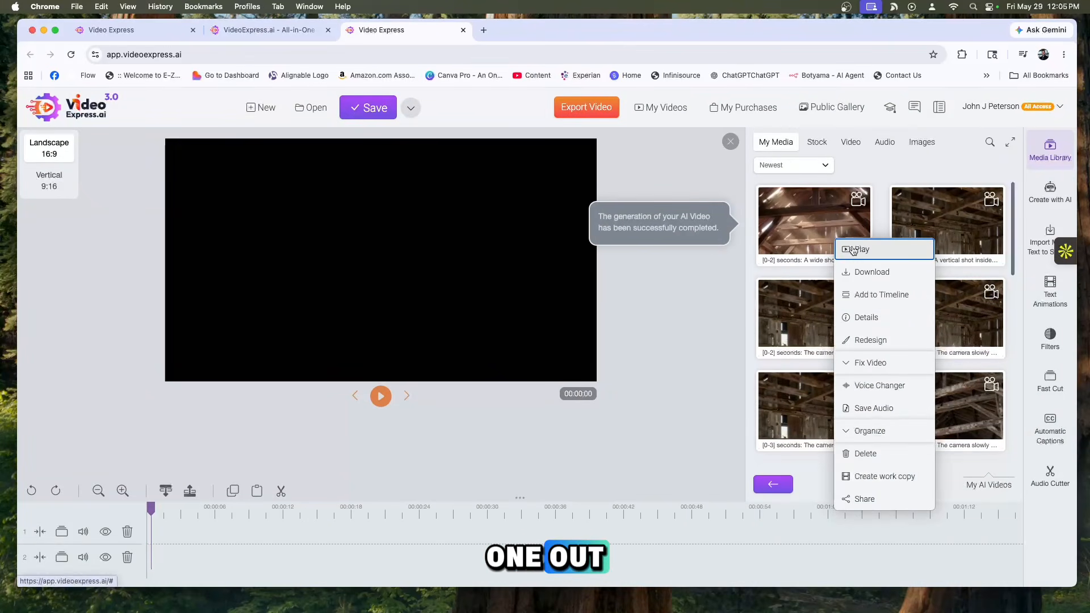
click(853, 249)
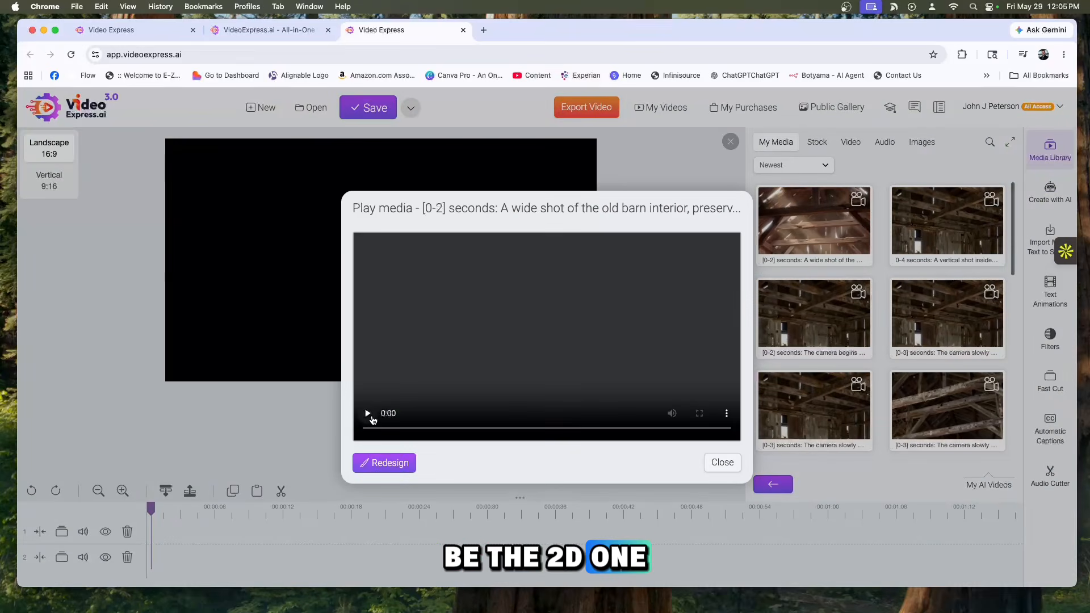
click(369, 415)
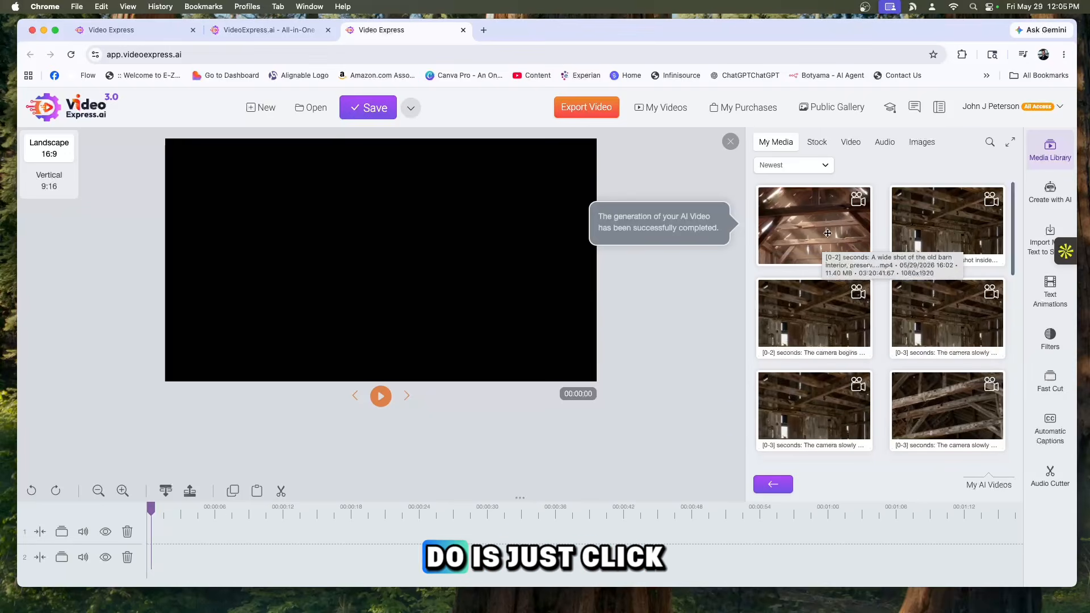
Step: Look through the My AI Videos folder and play the "[0-3] seconds: The camera slowly drifts forward" barn video
right_click(827, 226)
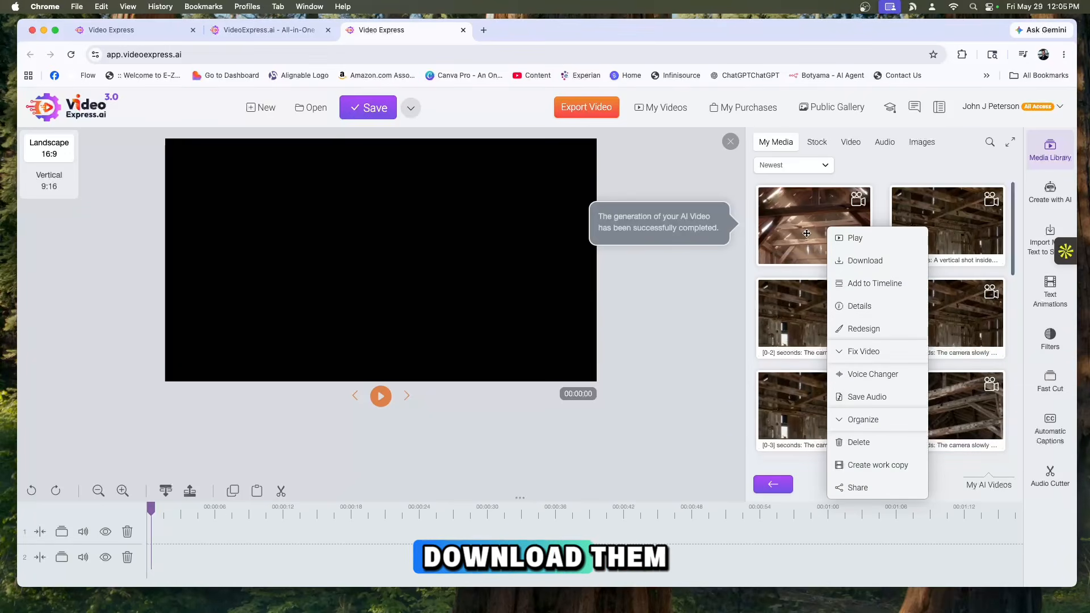
click(964, 336)
scroll(964, 335, down, 3)
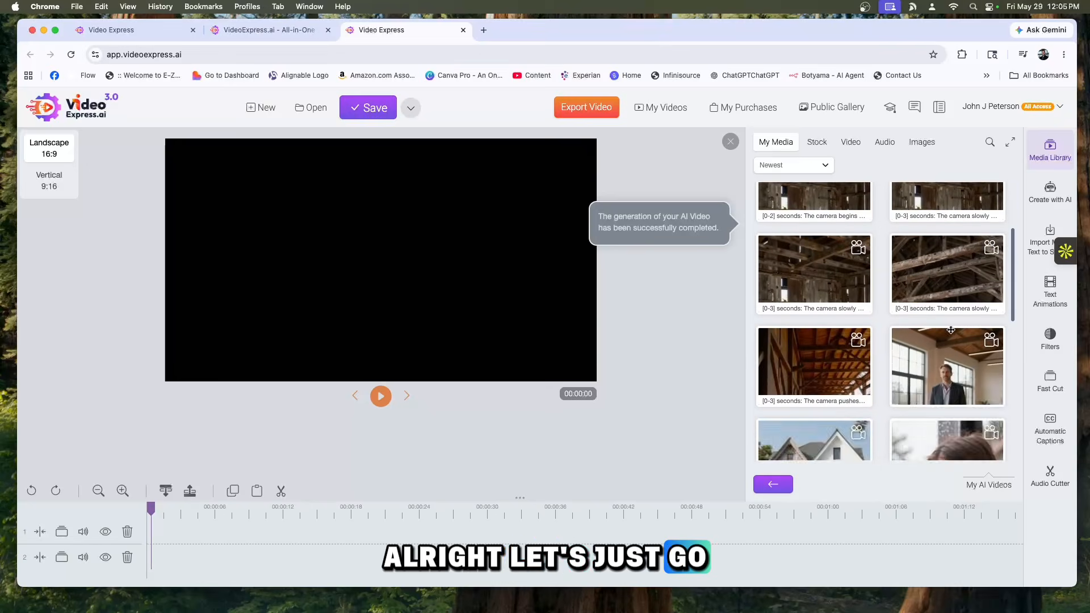
scroll(947, 308, up, 2)
right_click(947, 308)
click(971, 318)
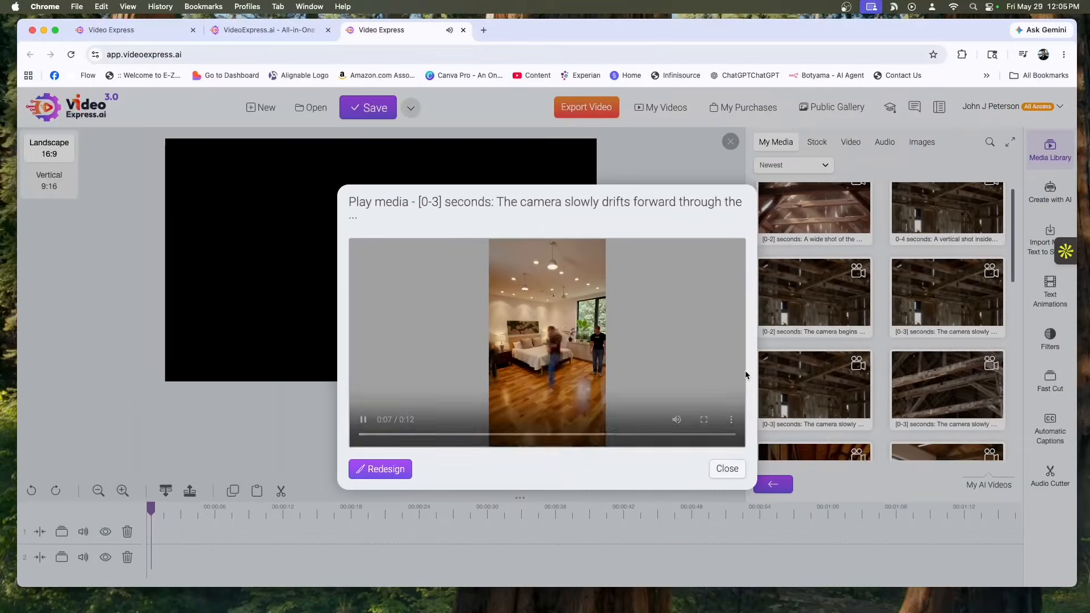
click(726, 468)
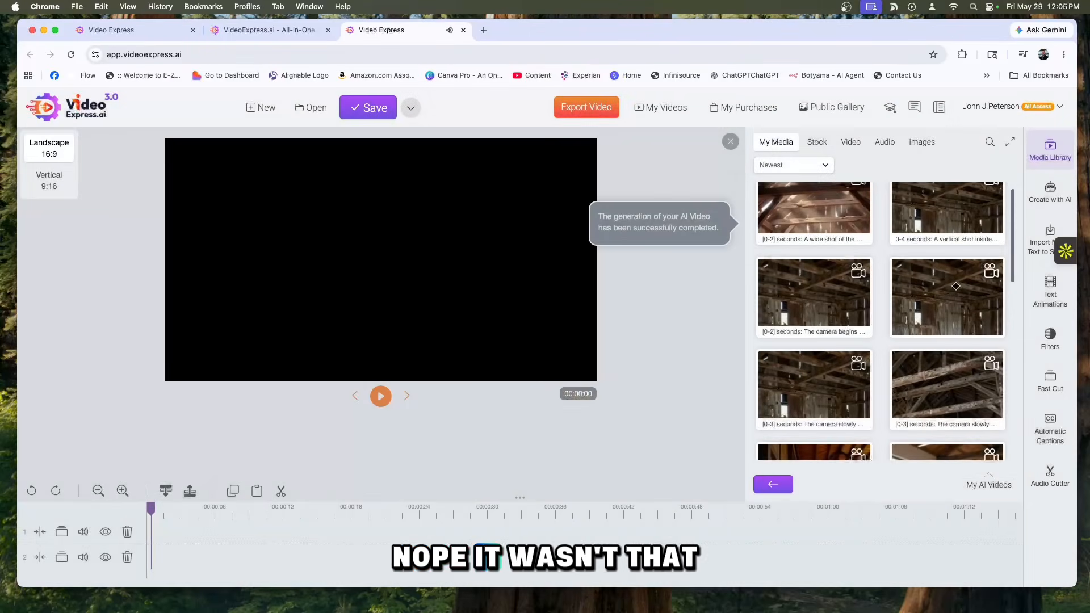
Step: Replay the "[0-2] seconds: The camera begins in a steady, wide shot" video to check it, and download that video
scroll(948, 323, down, 1)
right_click(849, 326)
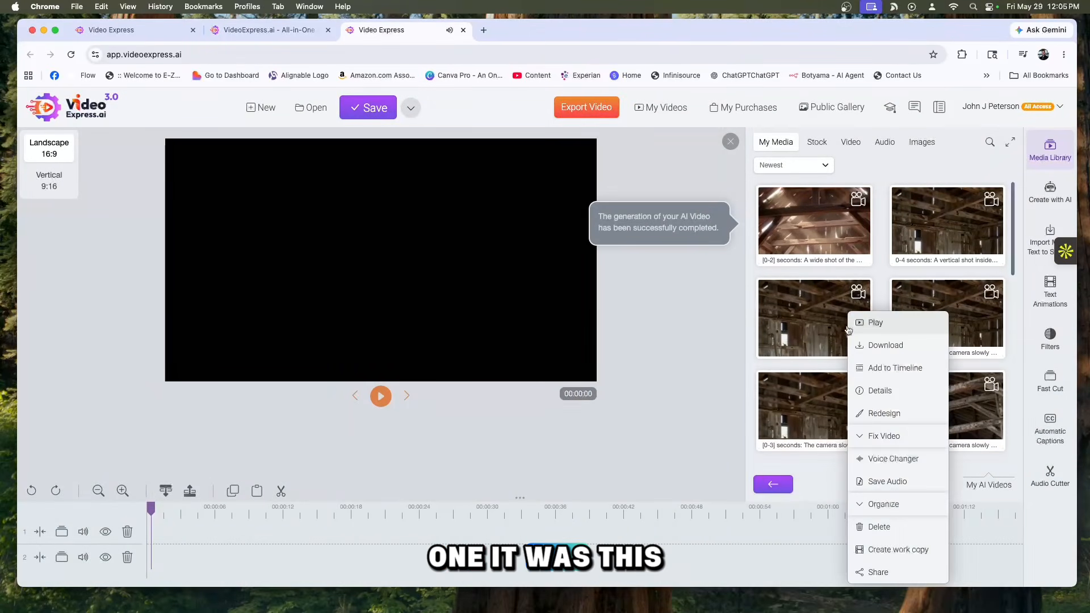
click(868, 319)
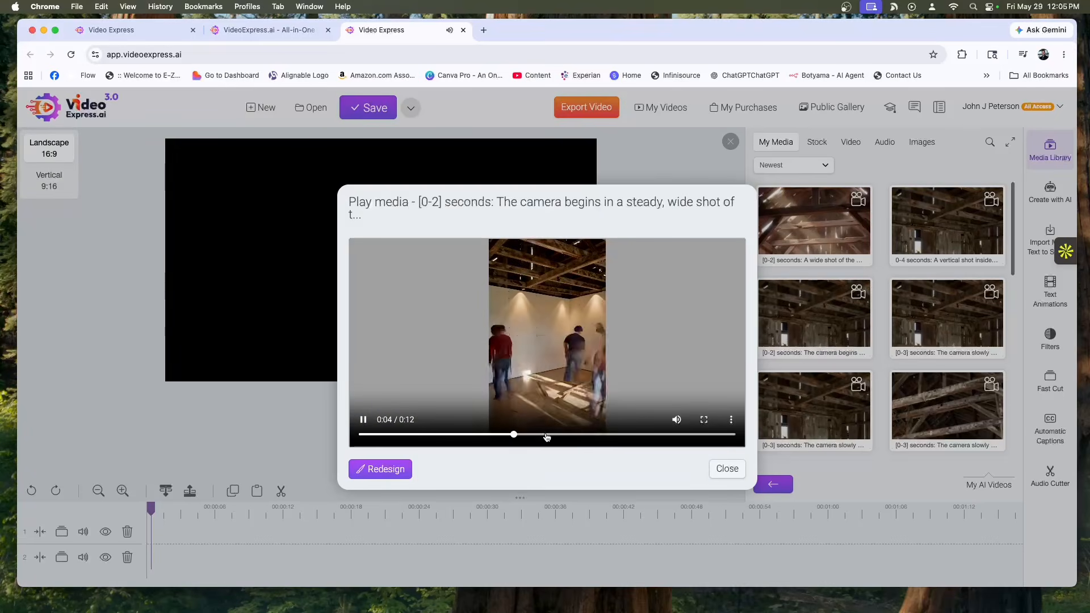
click(727, 468)
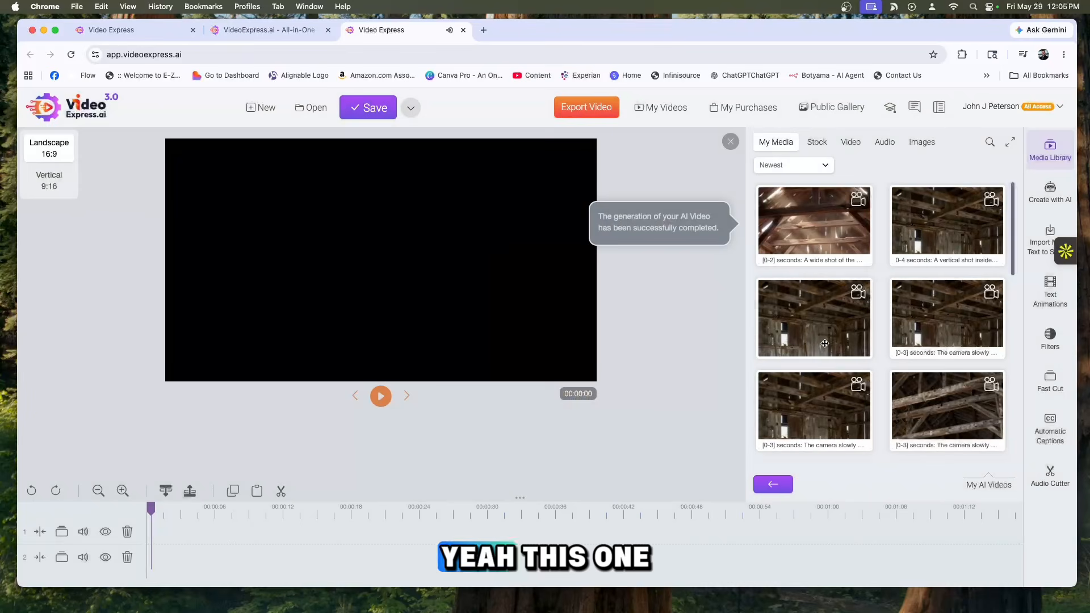
right_click(837, 305)
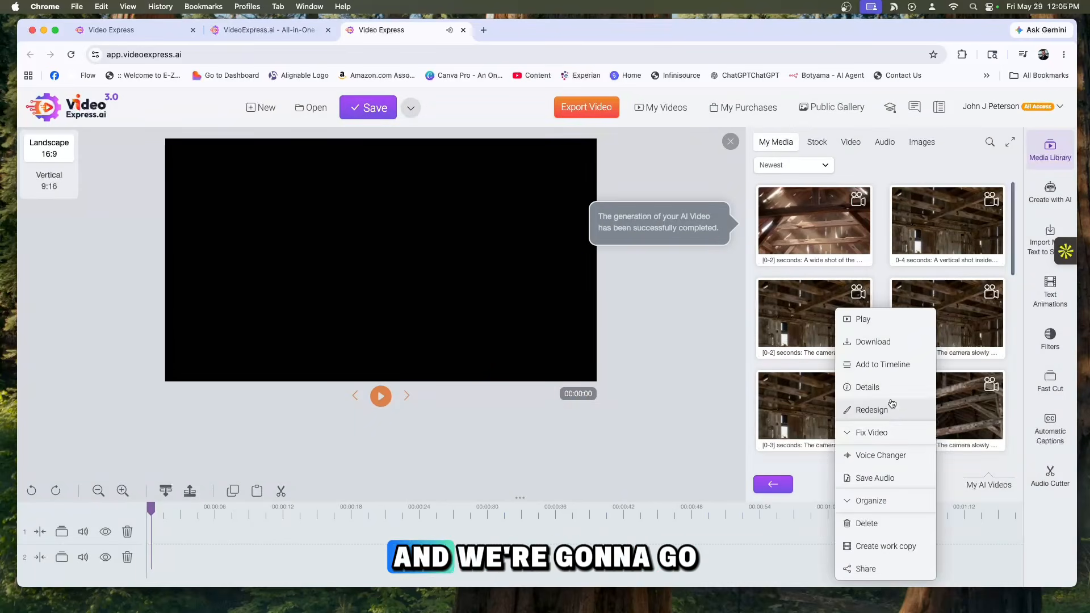
click(885, 343)
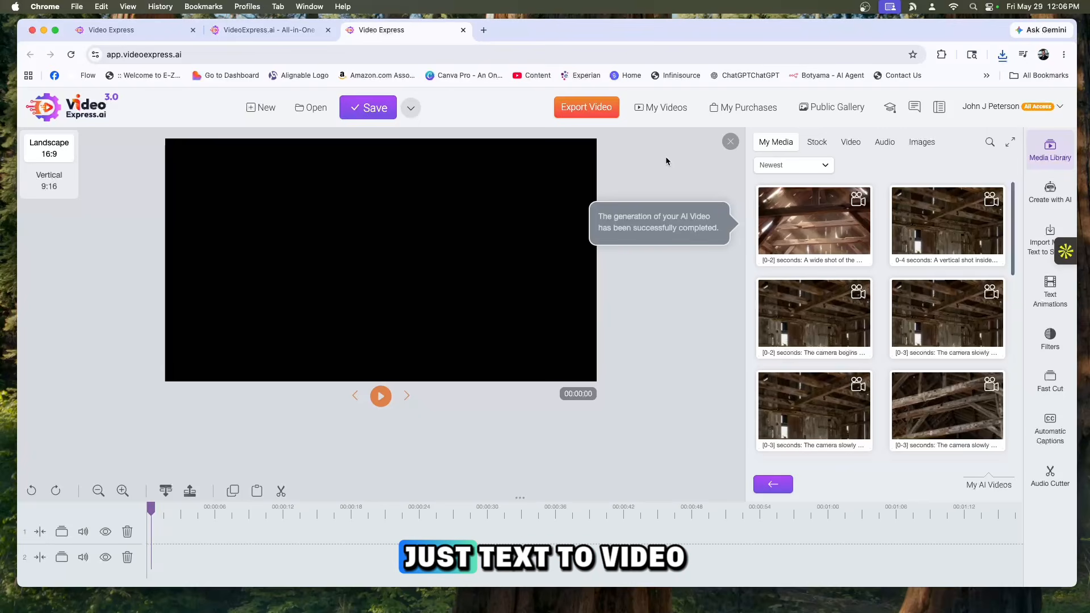
Step: Generate a Text to Video clip from the prompt "An old barn turns into a modern studio apartment", without sharing it in the public gallery
click(731, 143)
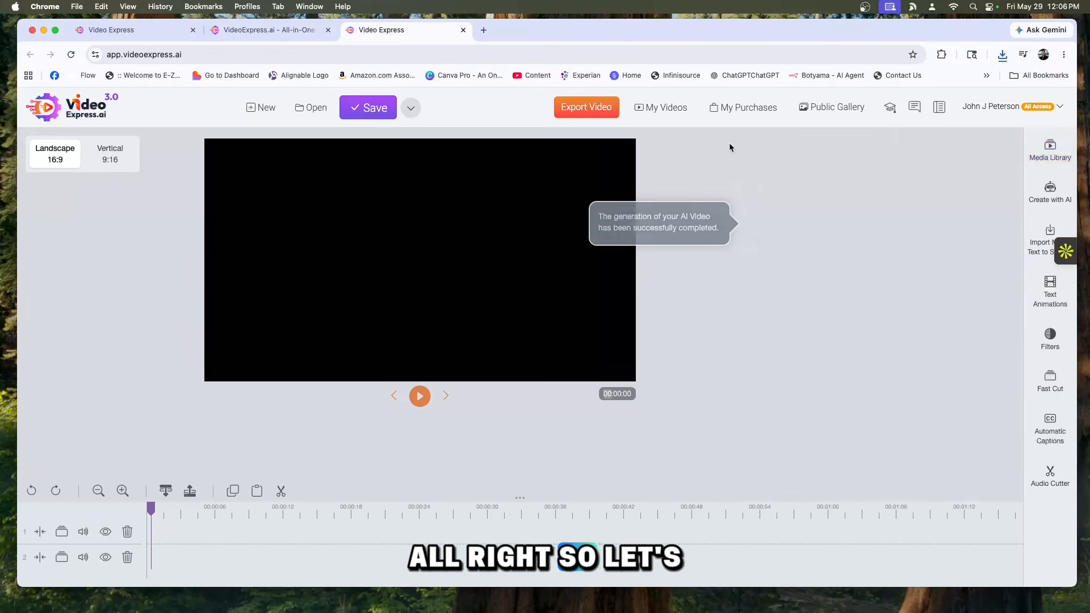
click(1059, 197)
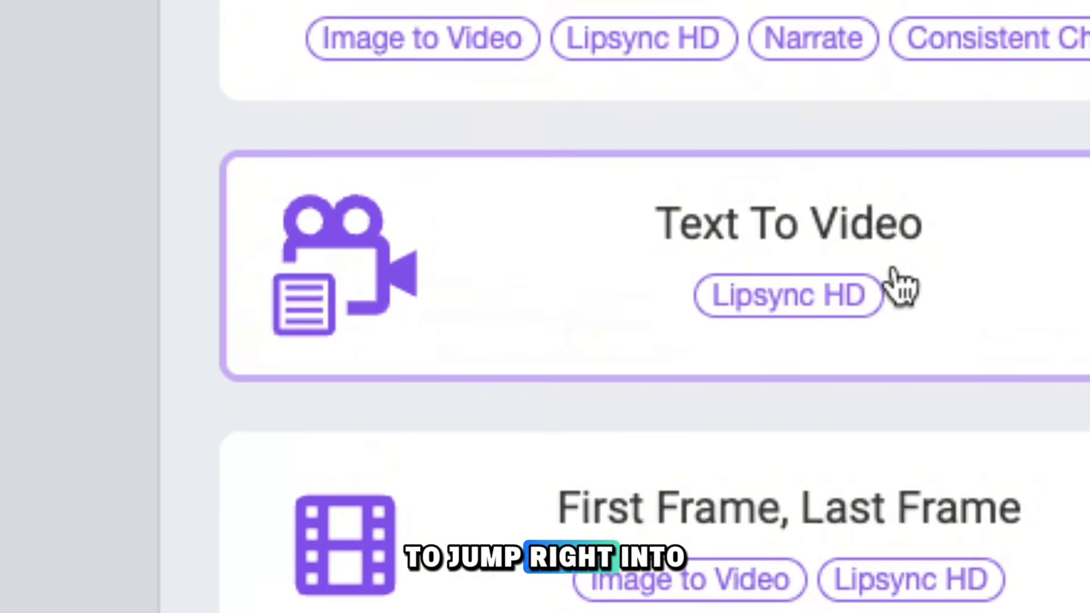
click(882, 271)
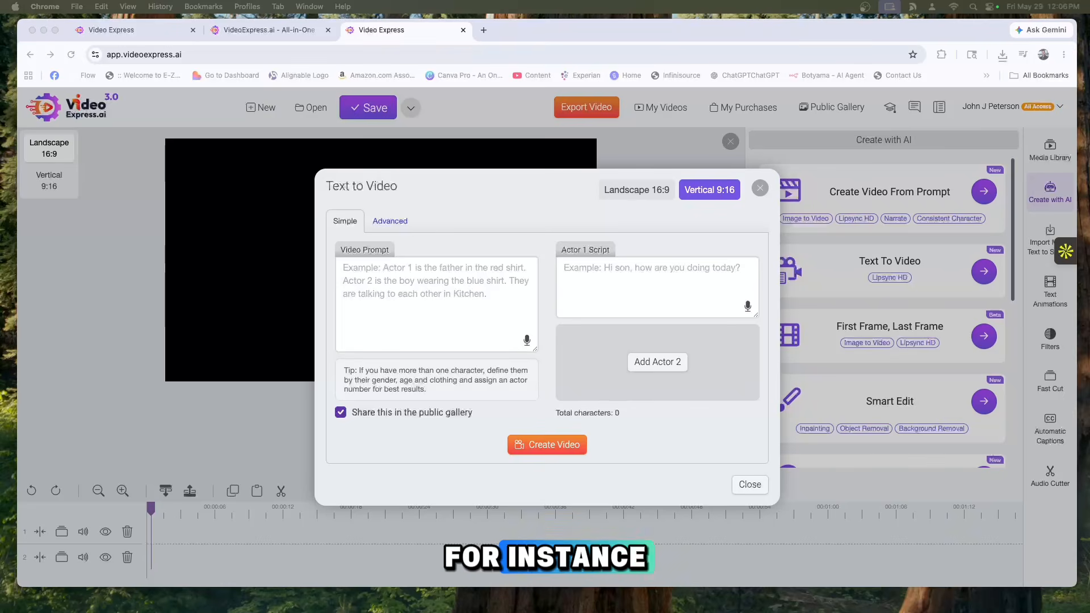
click(362, 284)
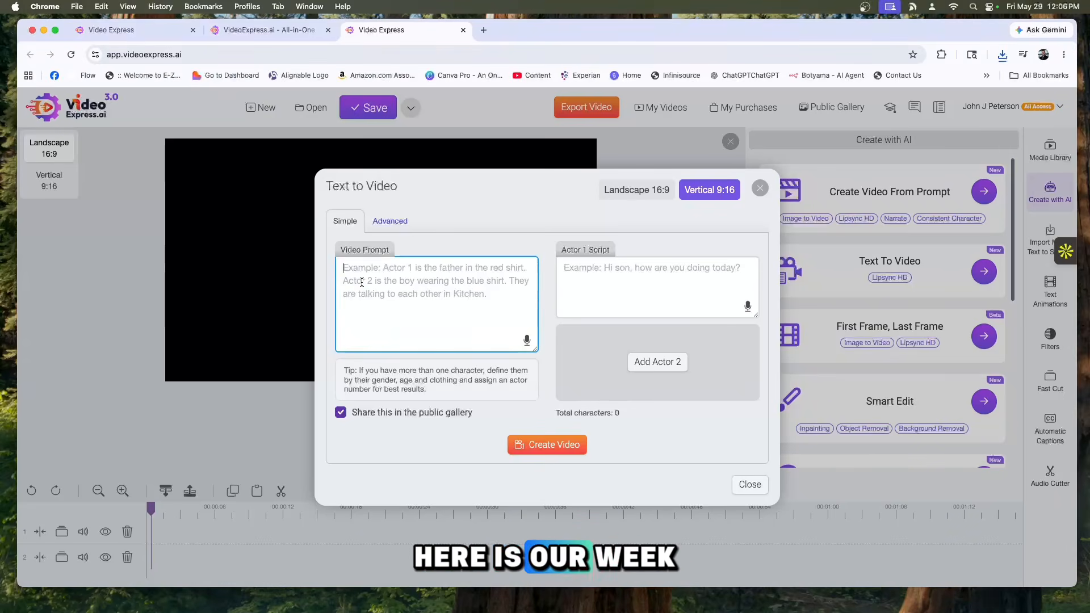
text(An old barn turns into a modern studio apartment)
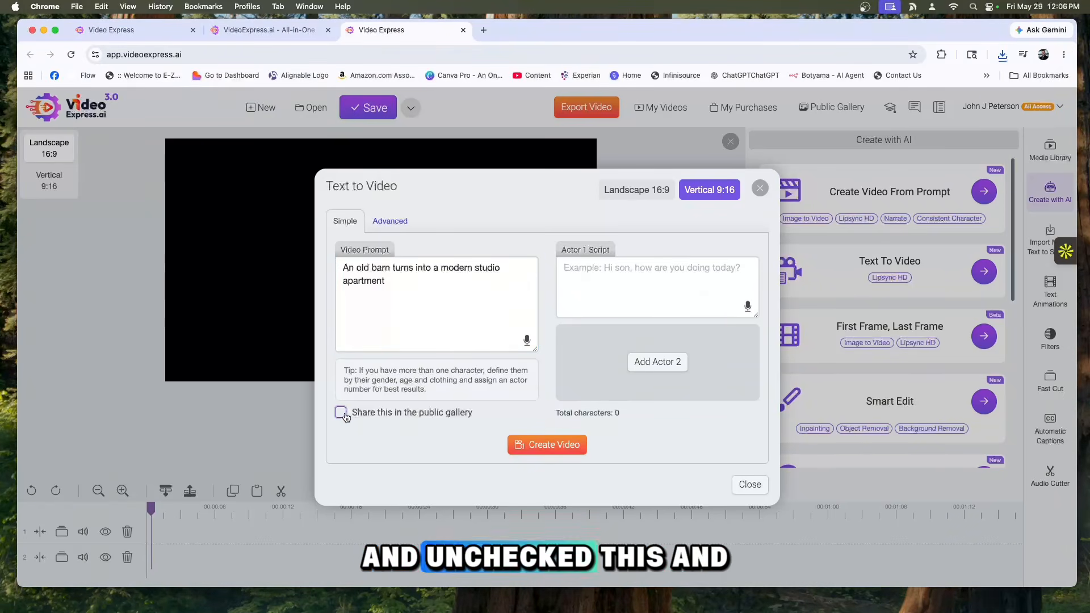
click(559, 446)
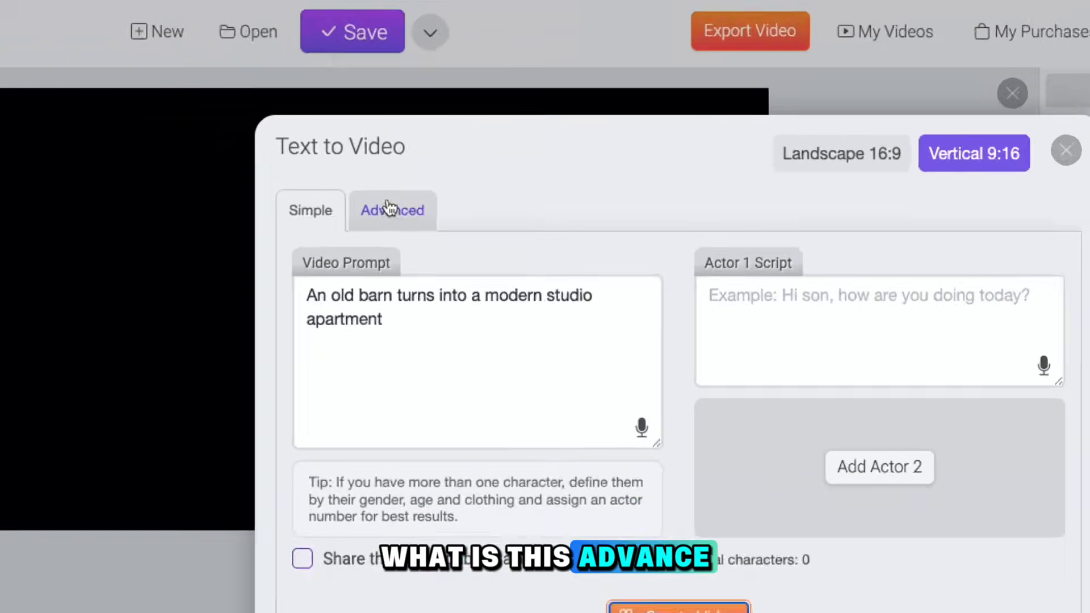
Step: Generate a 10-second Advanced Mode video without automatic enhancement from the full prompt beginning "Create a realistic fast-motion transformation video of construction workers renovating an old, dusty barn"
click(390, 205)
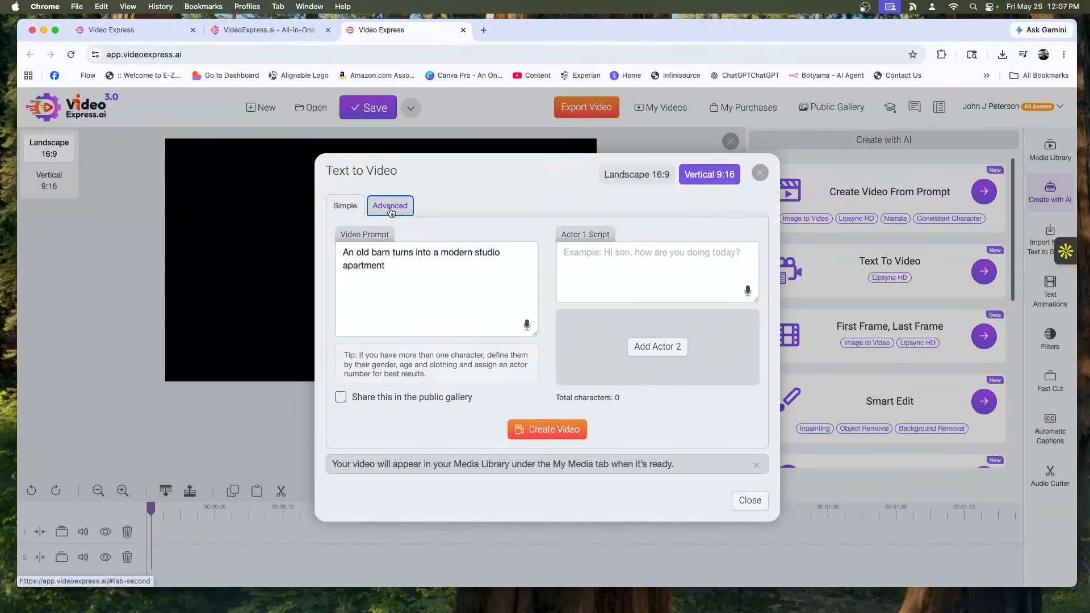
click(390, 213)
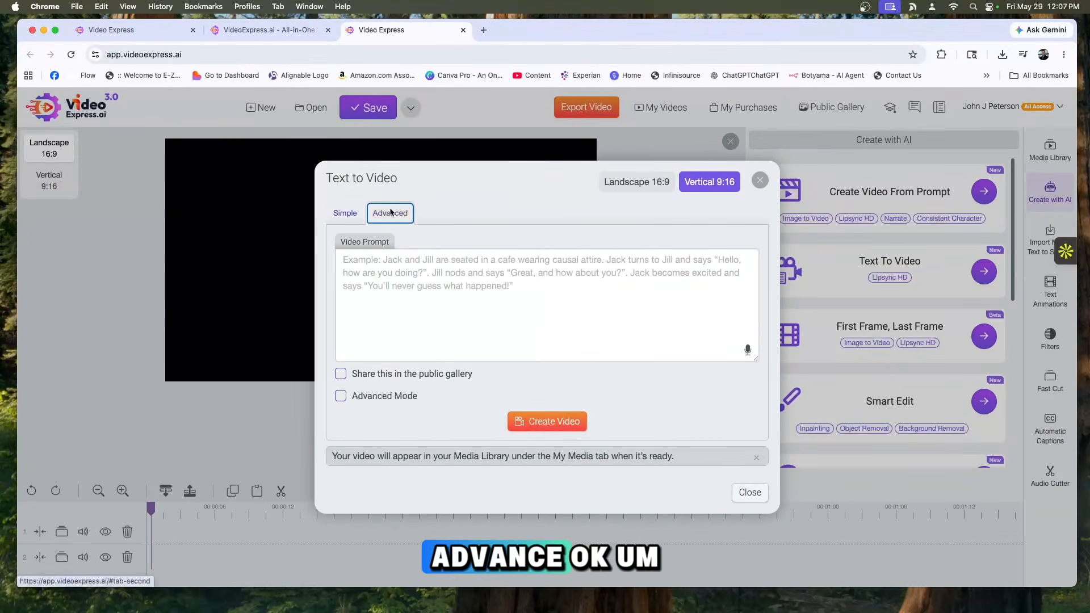
click(404, 216)
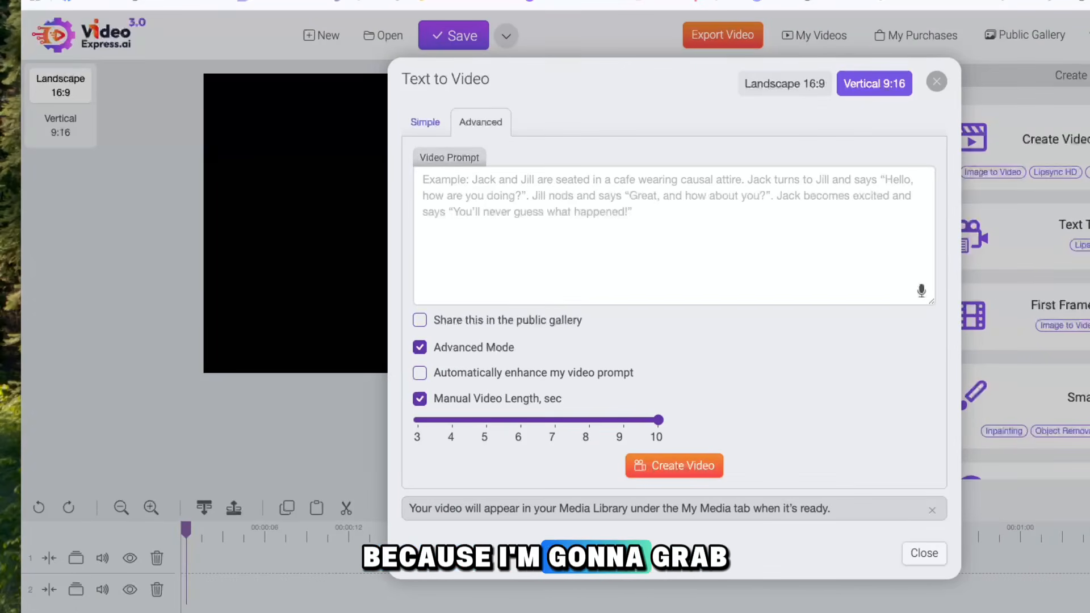
click(445, 217)
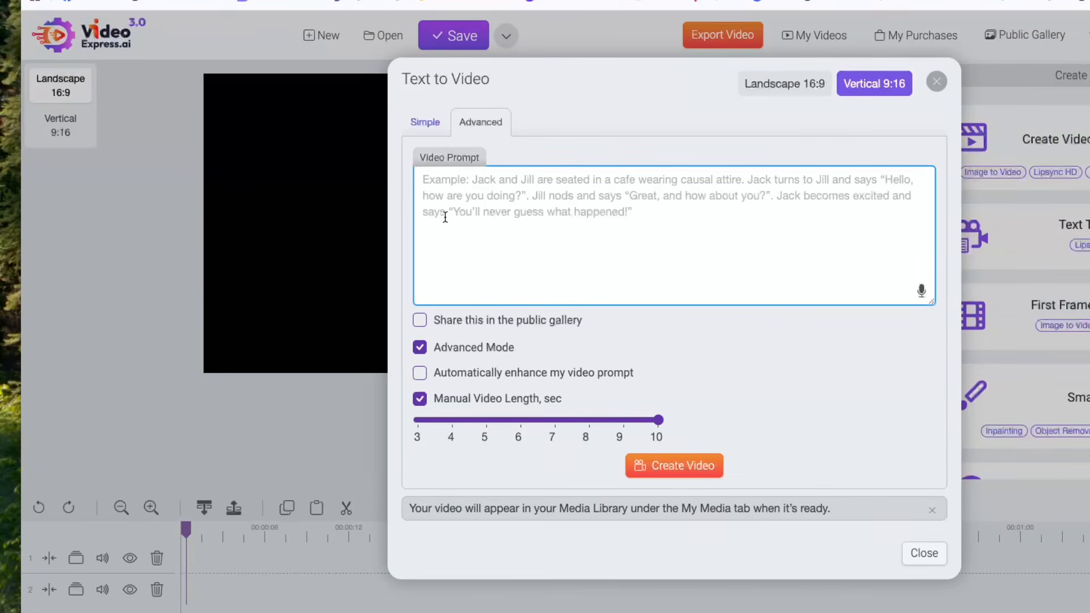
text(Create a realistic fast-motion transformation video of construction workers renovating an old, dusty barn interior into a beautiful modern studio apartment. Start with broken wood, old beams, dust, and dim lighting. Show workers replacing floors, painting walls, installing warm lights, adding a small kitchen, couch, plants, and modern decor. End with a clean luxury studio apartment, cozy warm lighting, cinematic camera movement, realistic style, vertical 9:16 format.”)
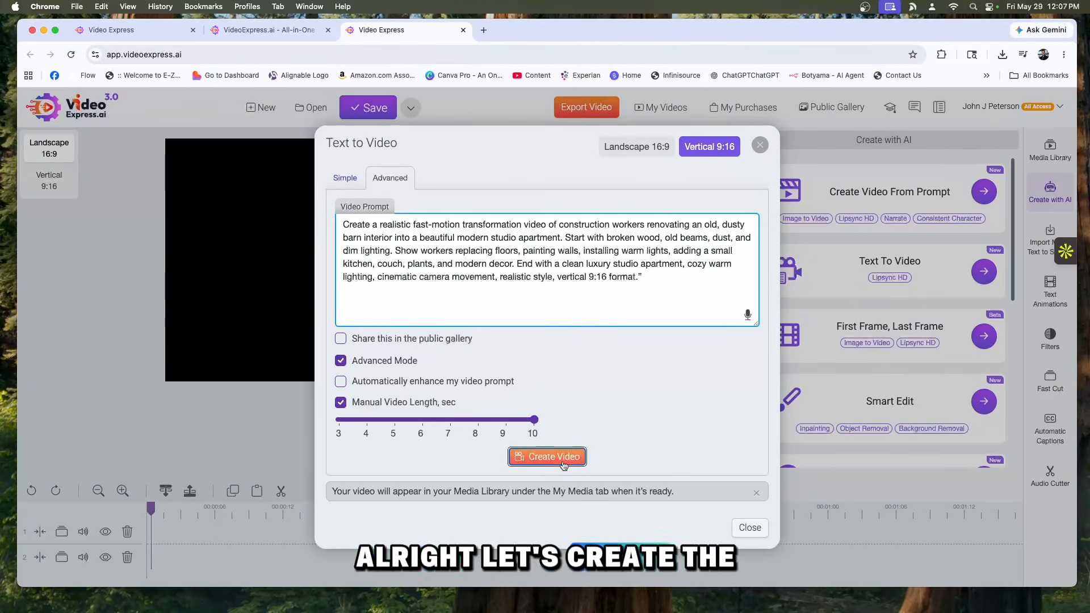
click(564, 463)
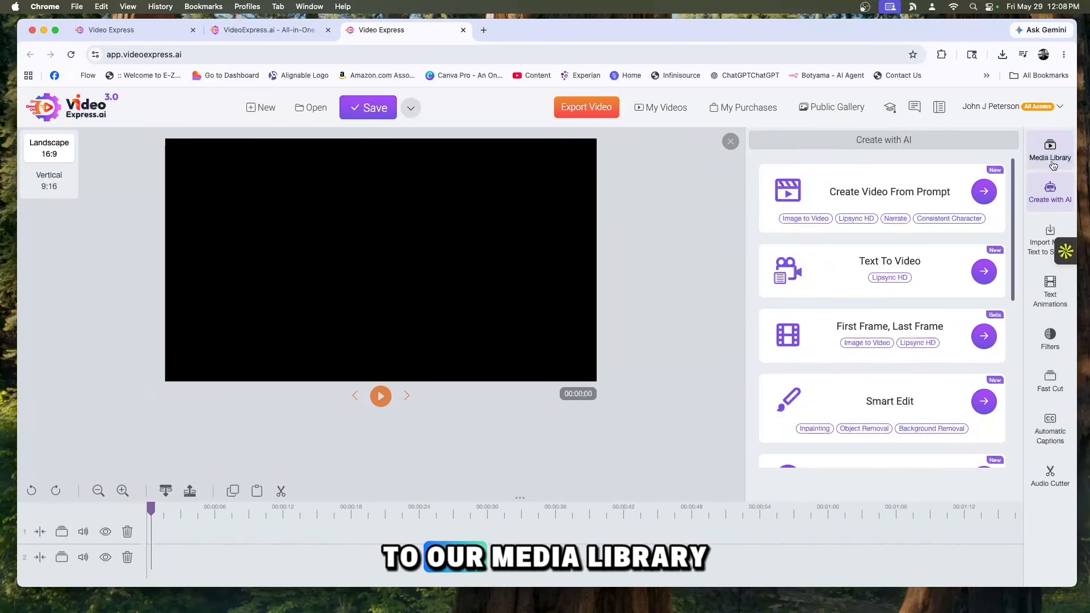
Step: Check the generation progress of the new videos in the My AI Videos folder and close the media library
click(1051, 163)
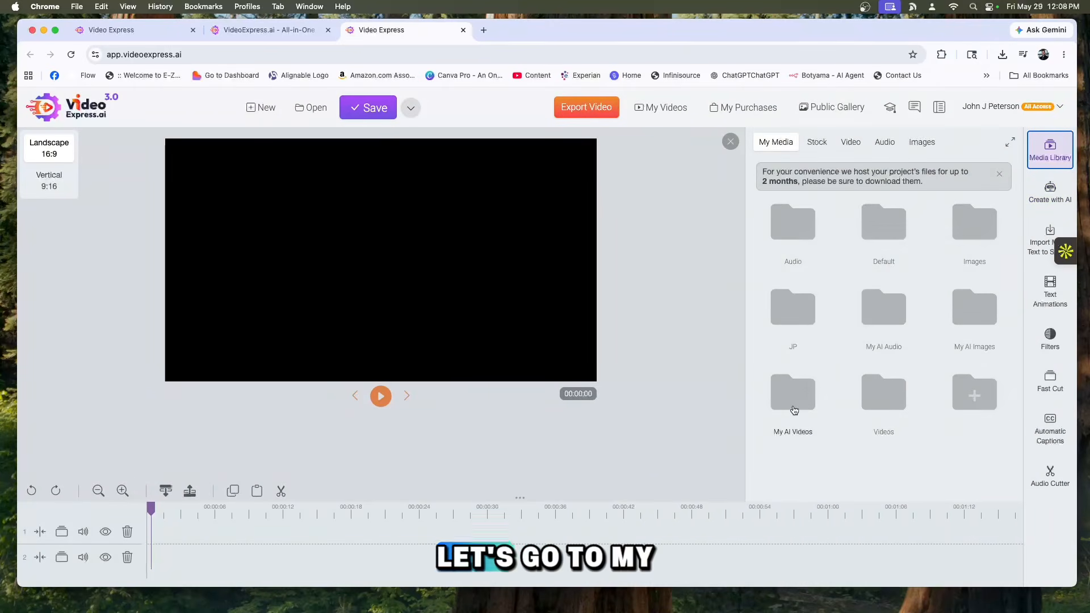
click(794, 407)
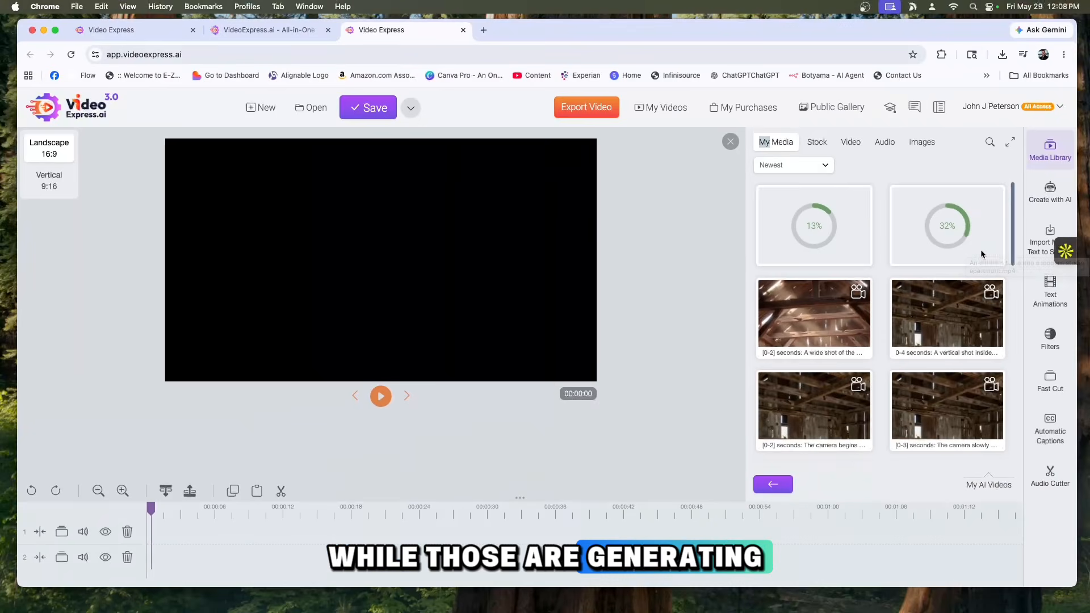
click(730, 142)
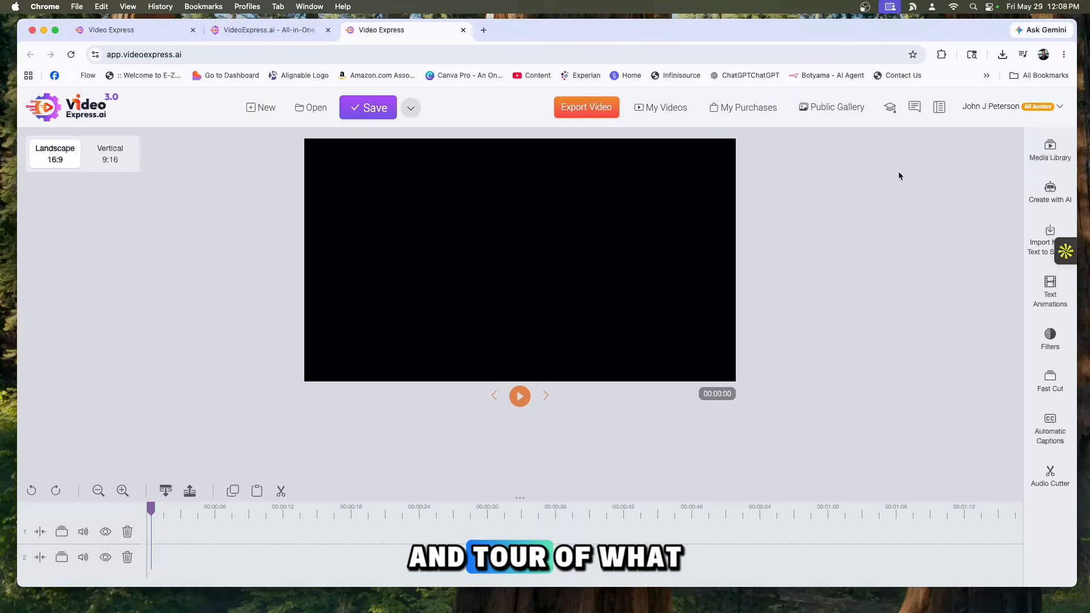
Step: Browse the AI creation tools, view the First Frame, Last Frame options, and close that dialog
click(1060, 199)
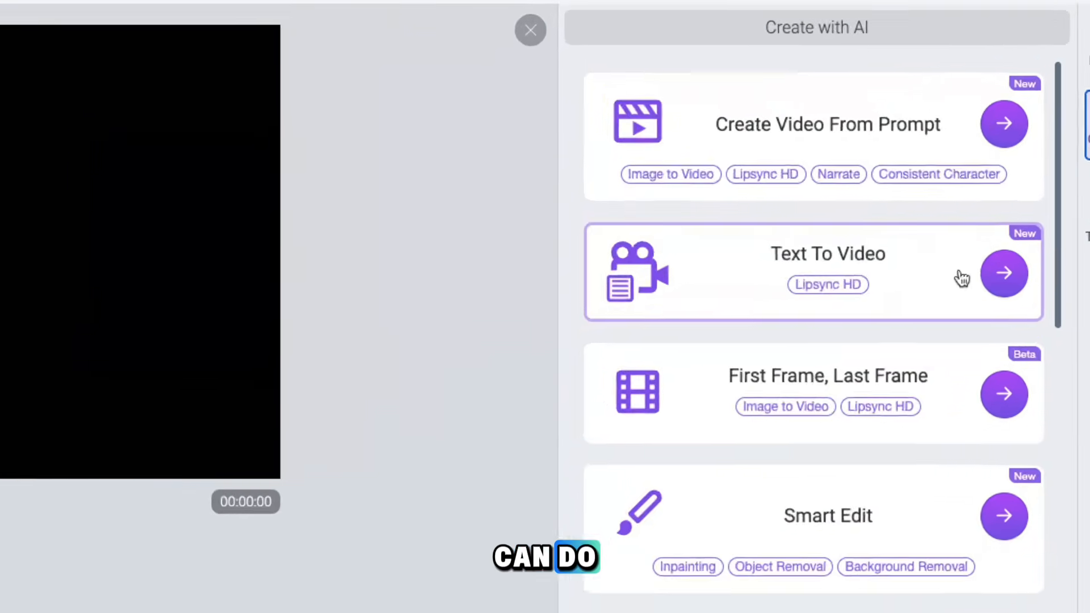
scroll(959, 274, down, 3)
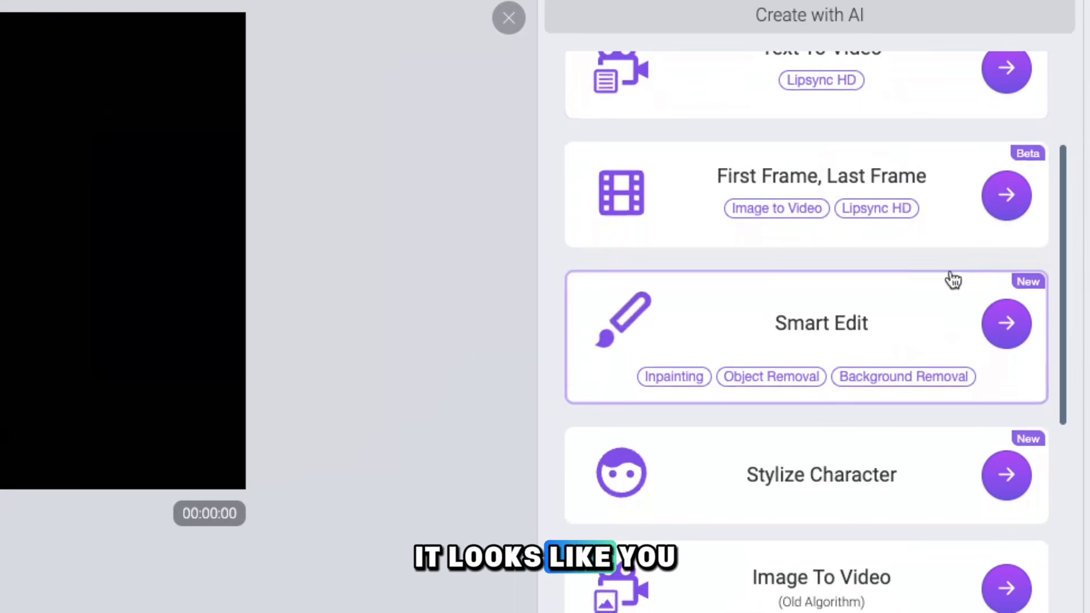
click(871, 193)
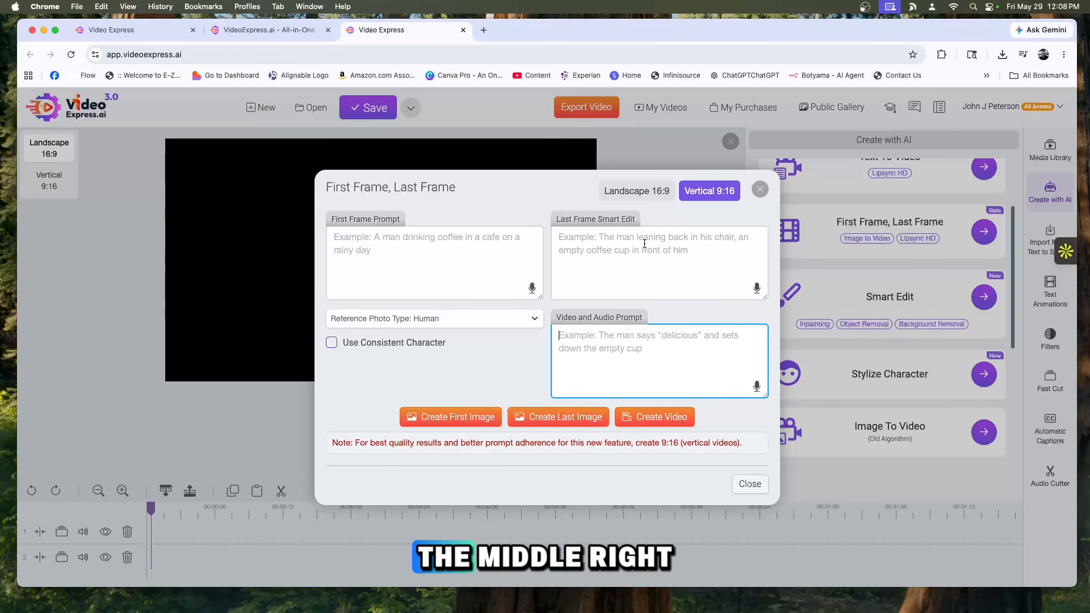
click(760, 190)
Step: View the Smart Edit options, close them, and look through the remaining AI creation tools down to Inpainting
scroll(984, 308, up, 1)
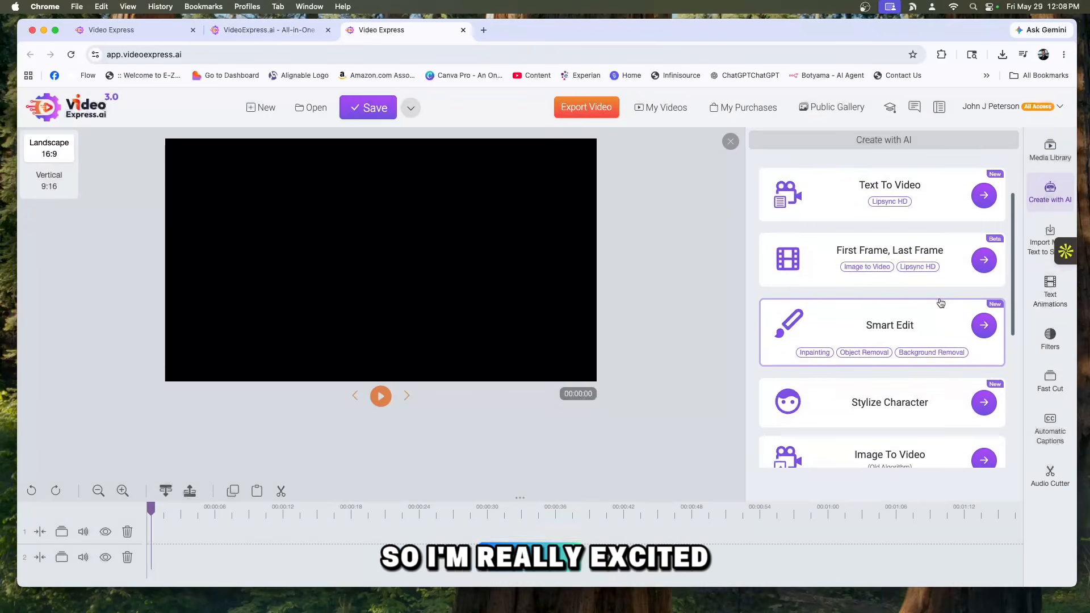
scroll(936, 308, down, 2)
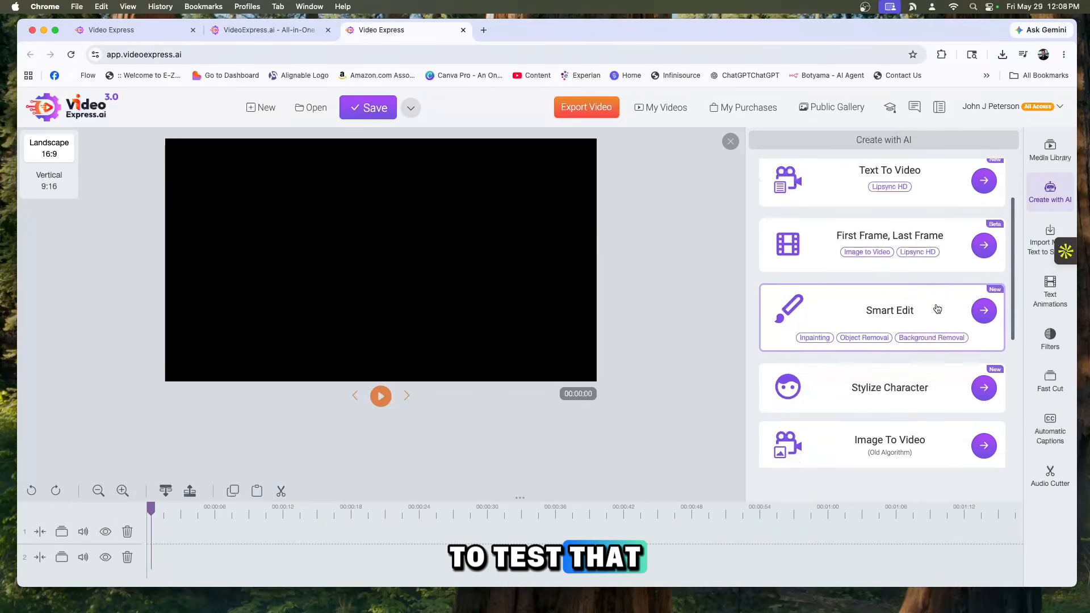
click(920, 288)
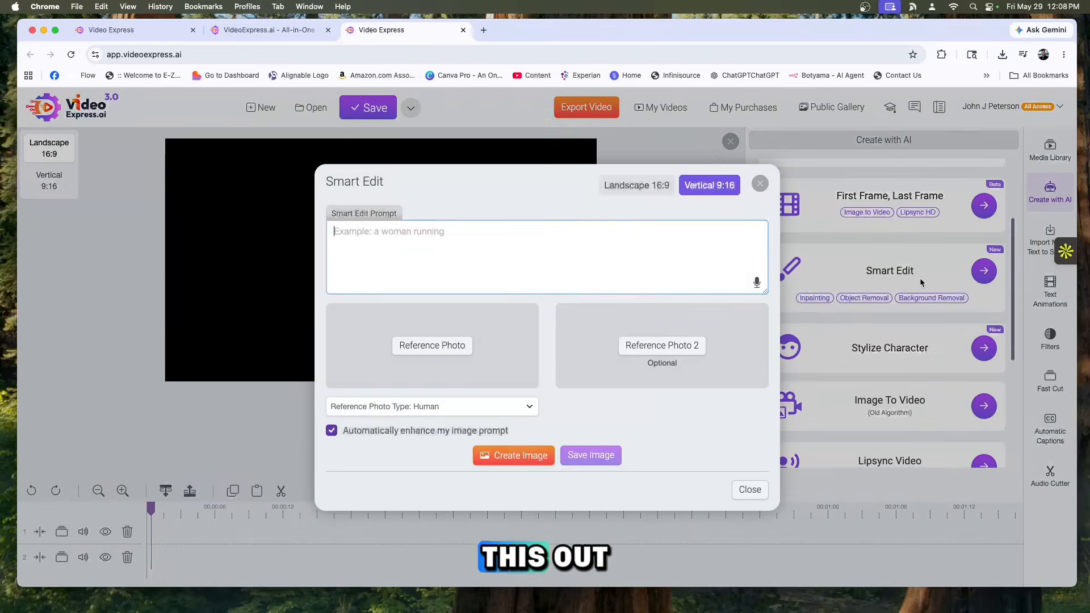
click(759, 184)
scroll(920, 353, down, 4)
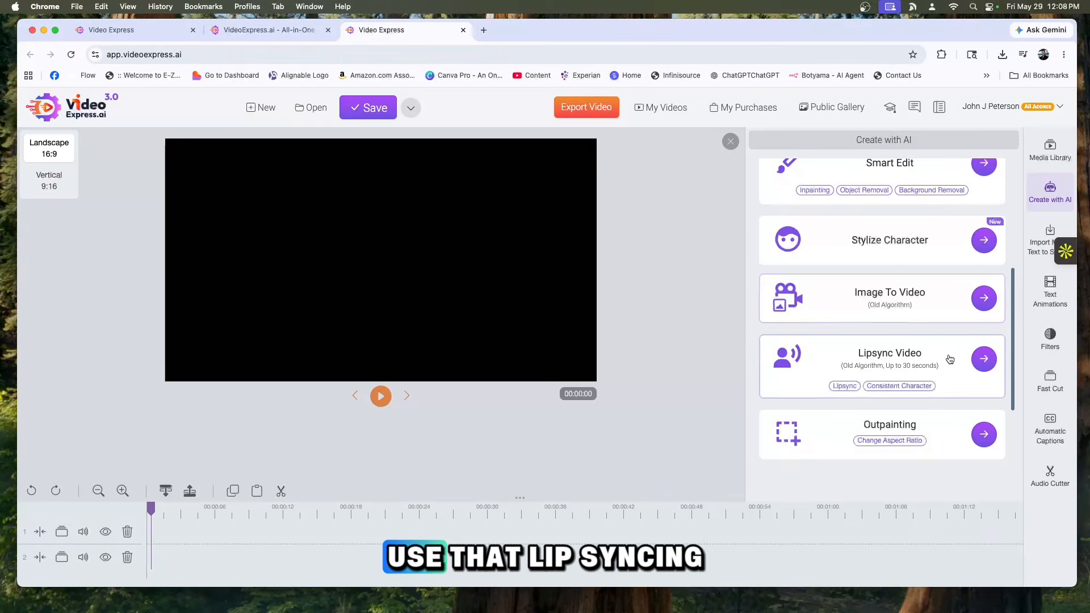
scroll(896, 309, down, 5)
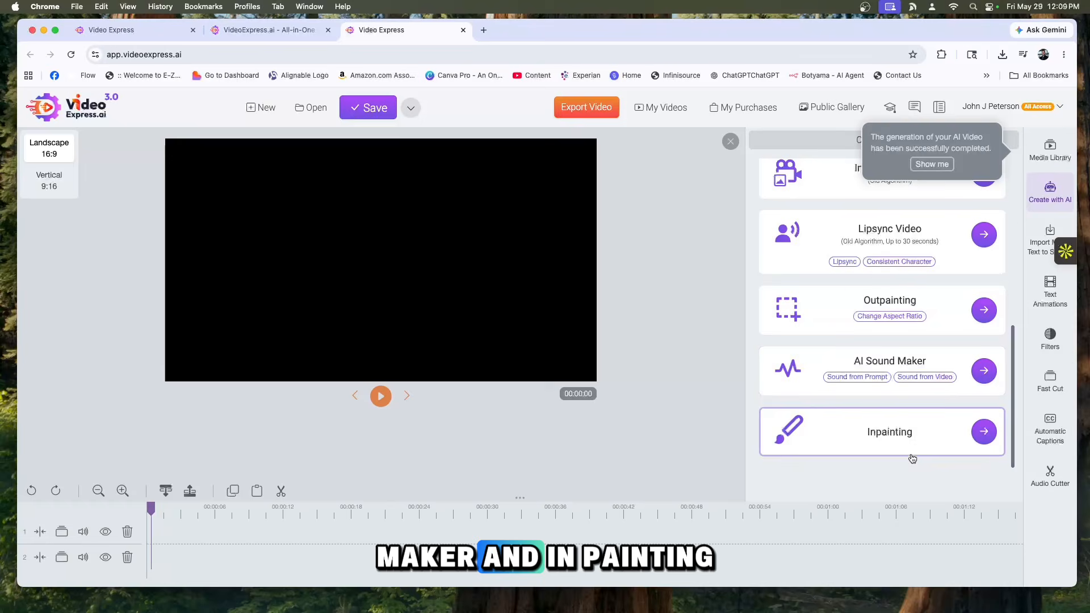
scroll(911, 403, up, 6)
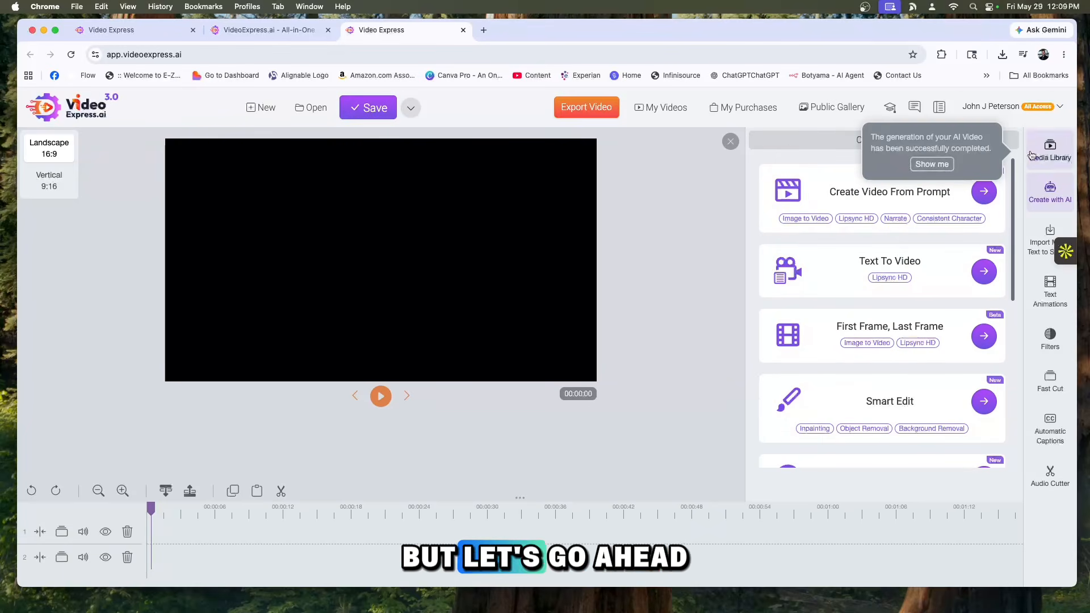
Step: Play the "[0-4] seconds: A wide shot of a weathered, rustic old barn" video from the My AI Videos folder
click(1049, 152)
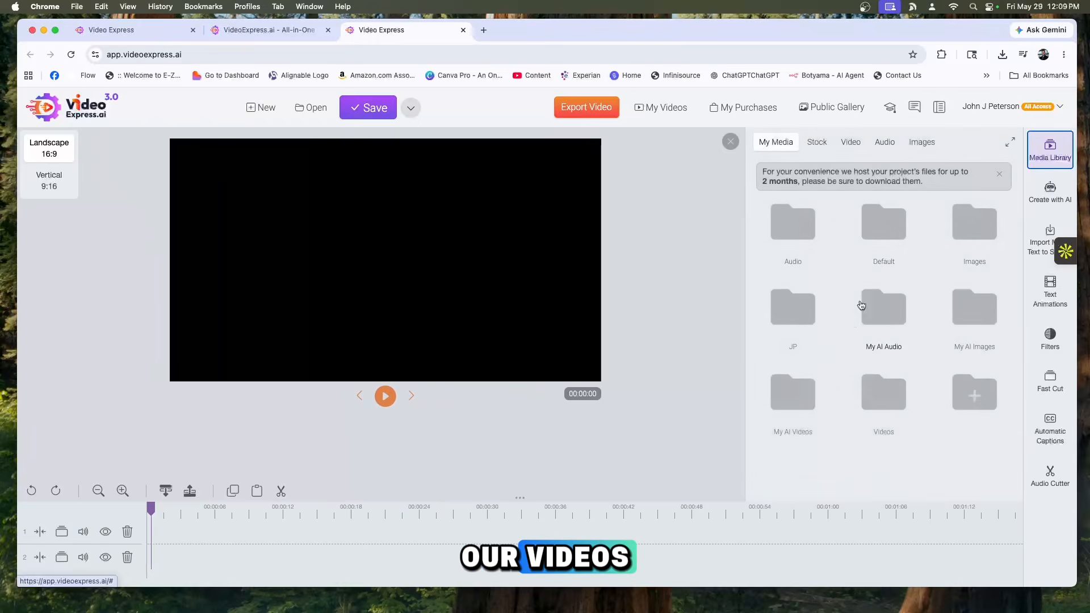
click(793, 398)
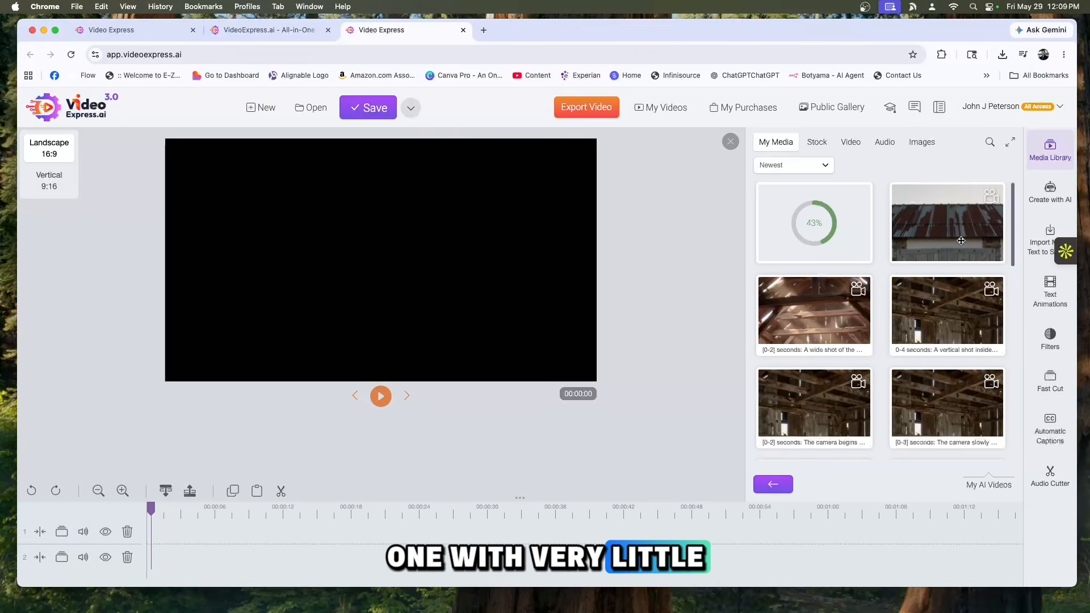
right_click(963, 248)
click(989, 253)
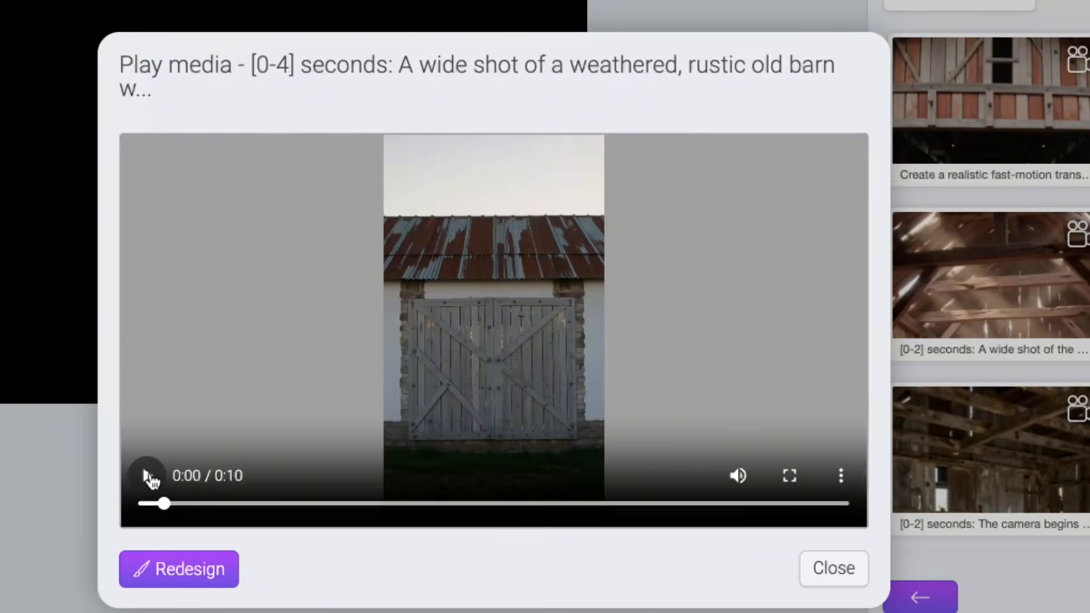
click(149, 476)
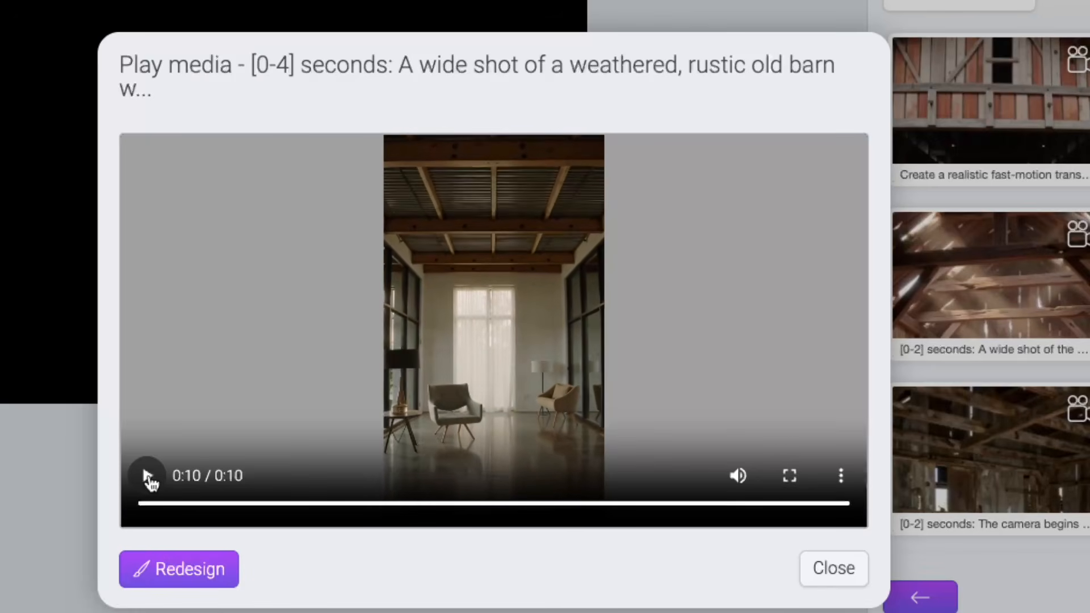
click(149, 479)
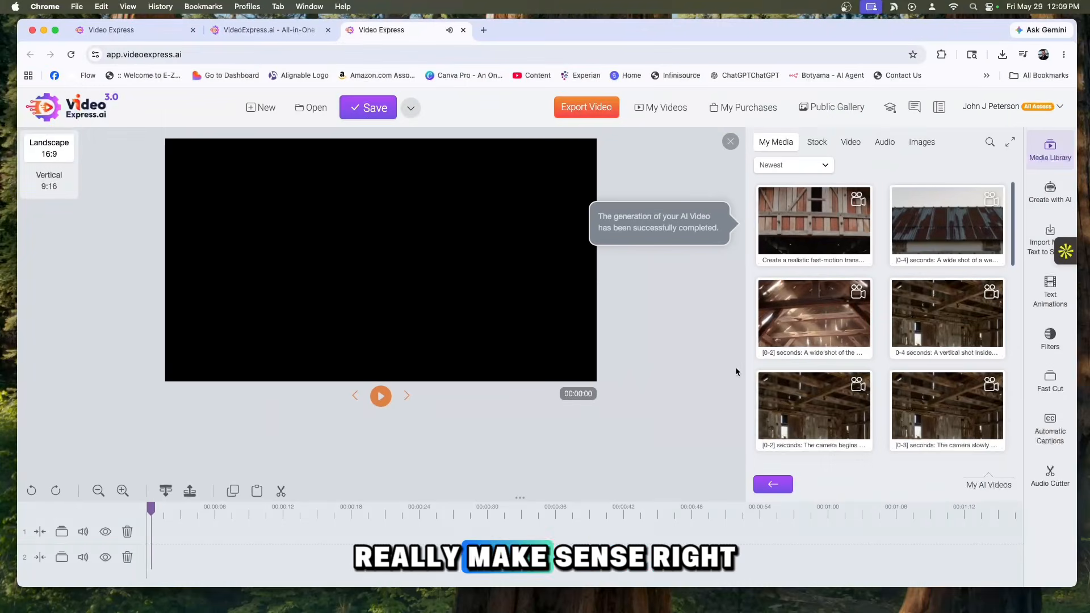
Step: Play the "Create a realistic fast-motion transformation video" clip and close the player
right_click(813, 225)
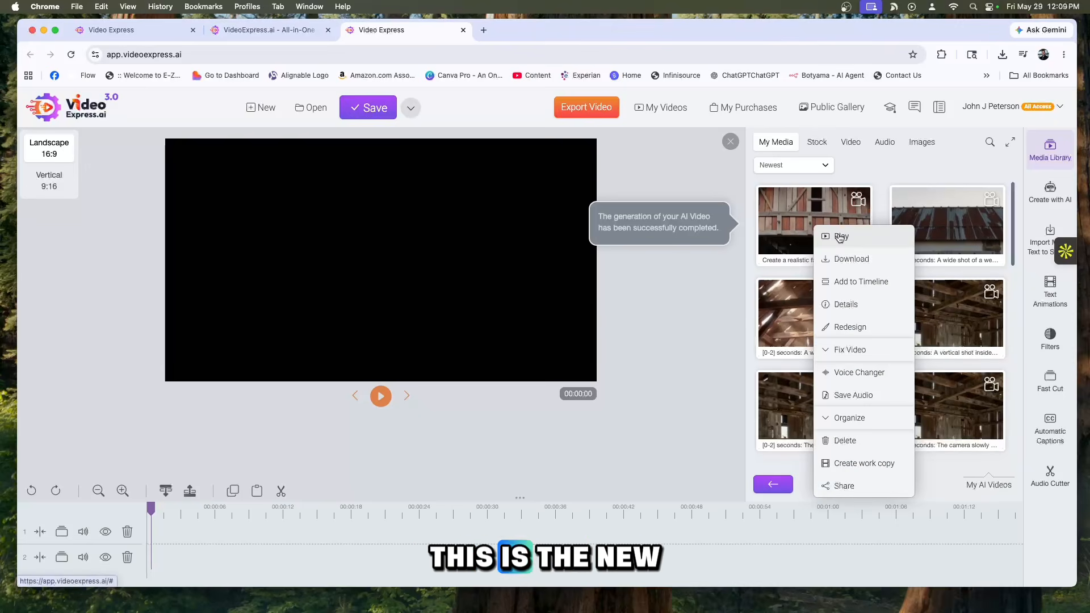
click(840, 238)
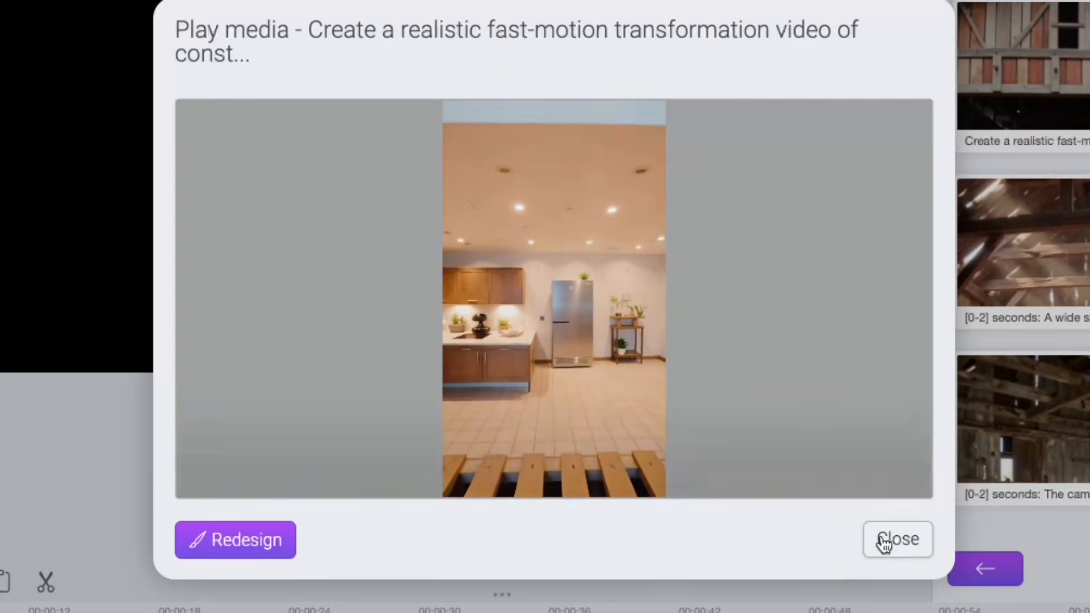
click(883, 542)
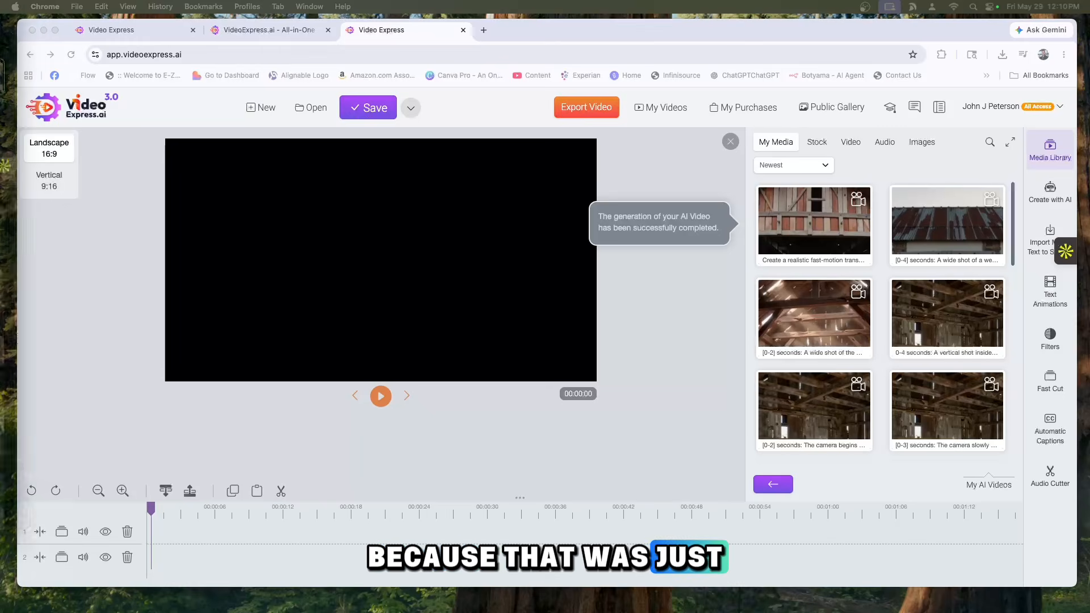
Step: Create a vertical Text to Video clip from a prompt about workers visibly renovating the old barn into a modern studio apartment, without public gallery sharing
click(295, 32)
click(404, 33)
click(1049, 199)
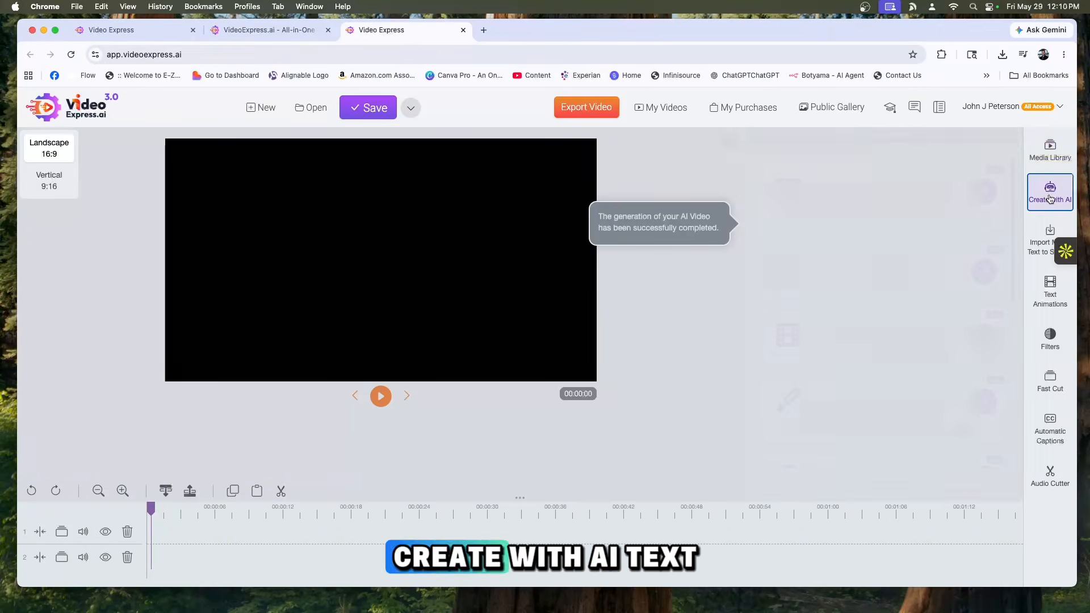
click(983, 271)
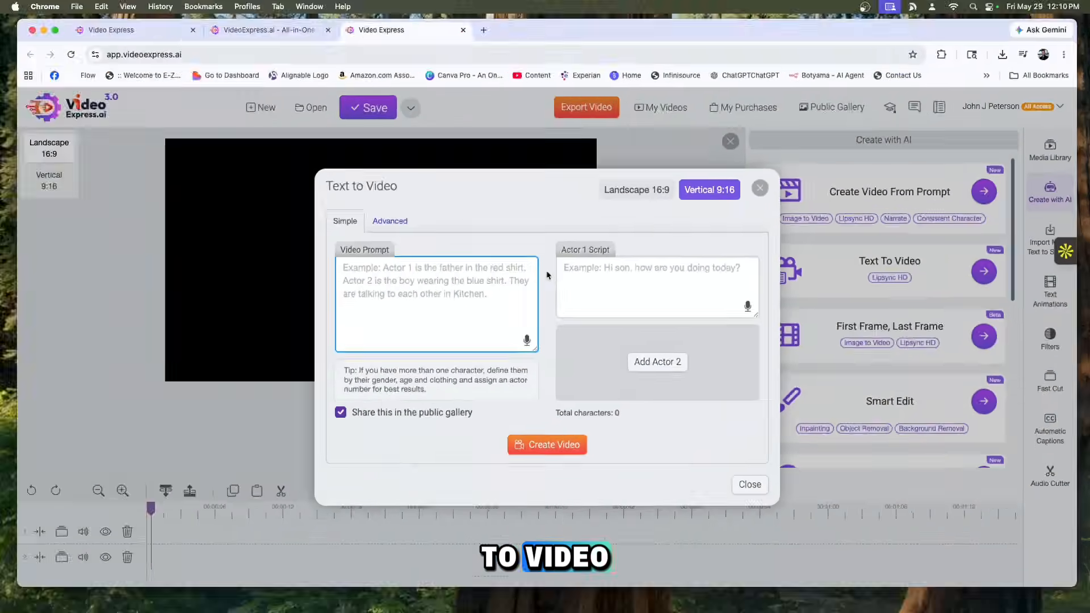
text(Animate th)
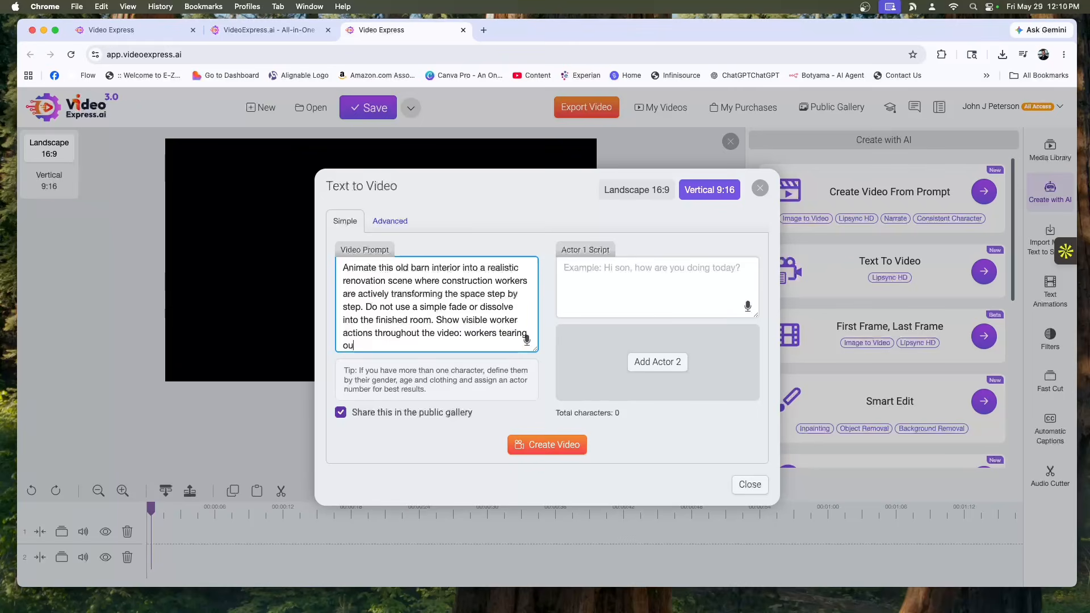
text(t damaged wood, removing debris, carrying materials, hammering, sawing, installing new walls, replacing flooring, painting surfaces, mounting lights, assembling furniture, and decorating the room. Make the transformation feel like a real fast-motion renovation process, with constant construction activity in the scene. End with the barn fully transformed into a beautiful modern studio apartment with)
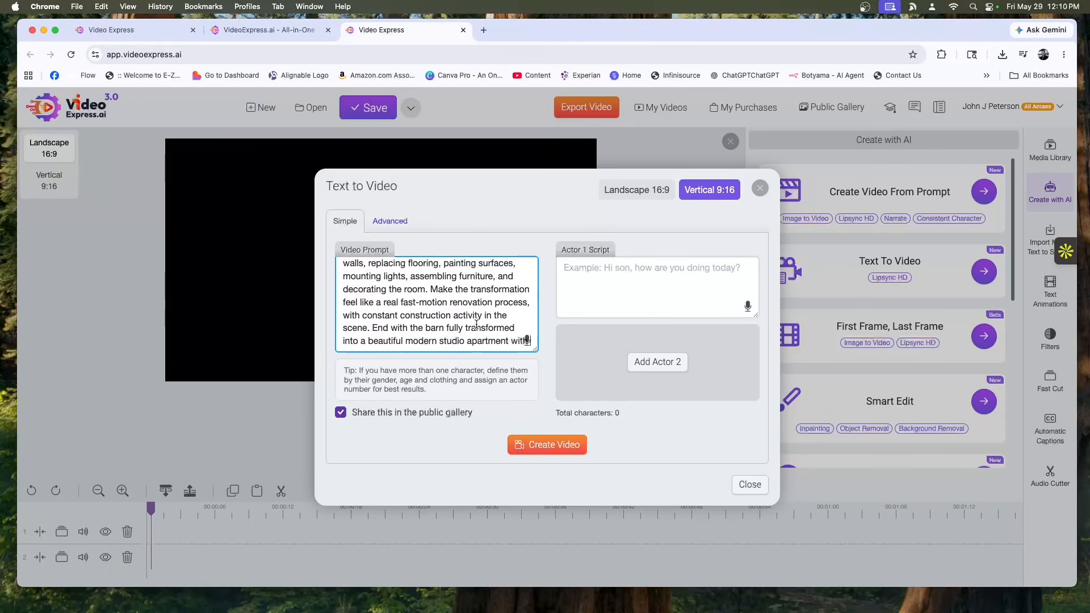
text( polished wood floors, a cozy bed, small kitchen, warm lighting, plants, and stylish decor. Smooth cinematic camera movement, realistic style, satisfying step-by-step renovation, vertical 9:16 format.”)
click(340, 412)
click(557, 446)
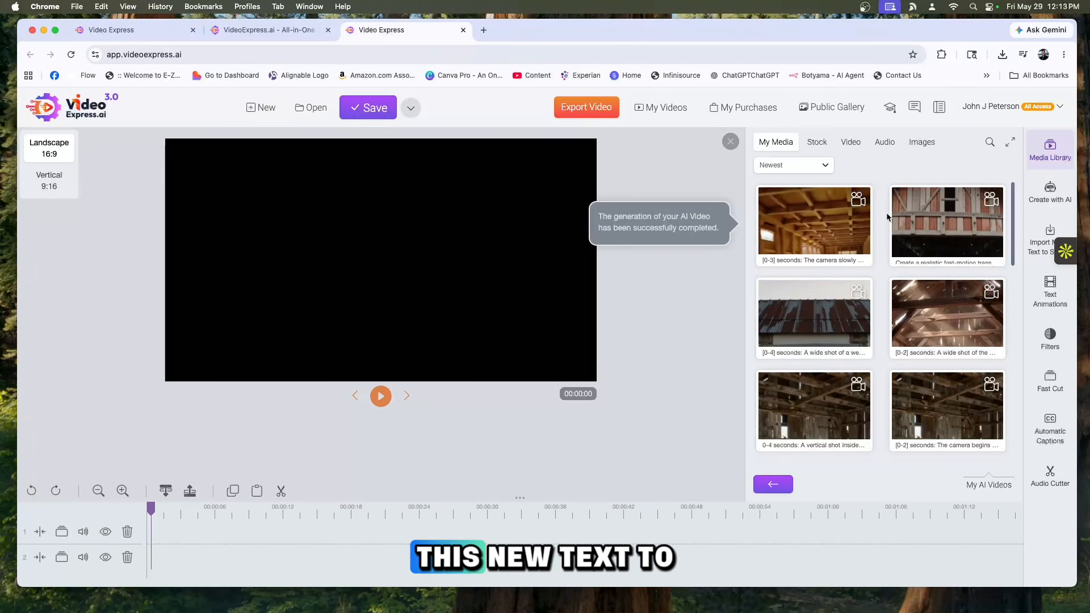
Step: Play the newest "[0-3] seconds: The camera slowly glides forward" video from the My AI Videos folder and close the player
right_click(813, 225)
click(833, 240)
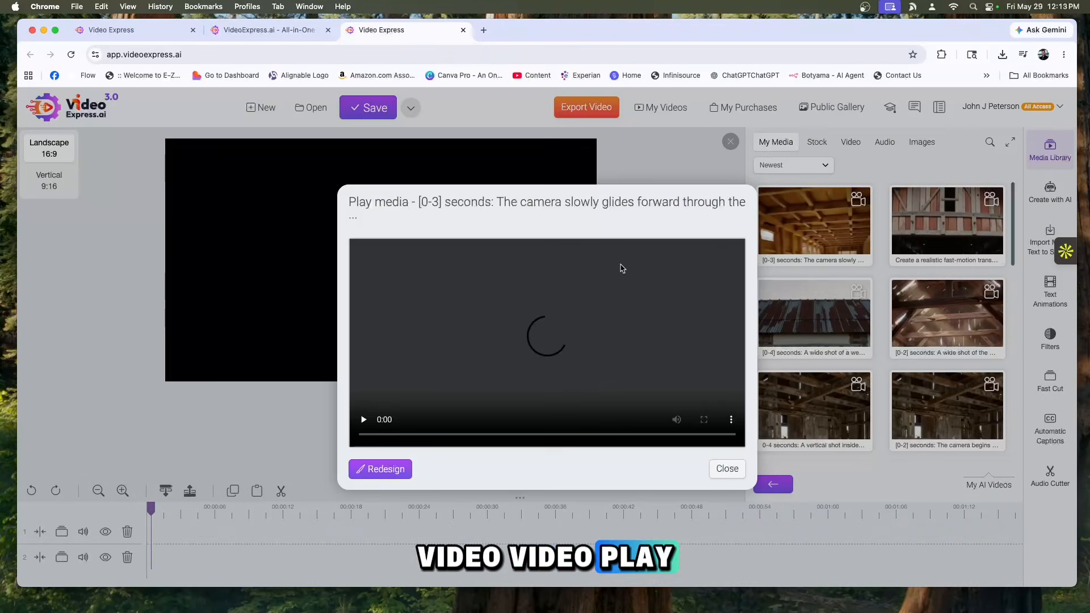
click(369, 420)
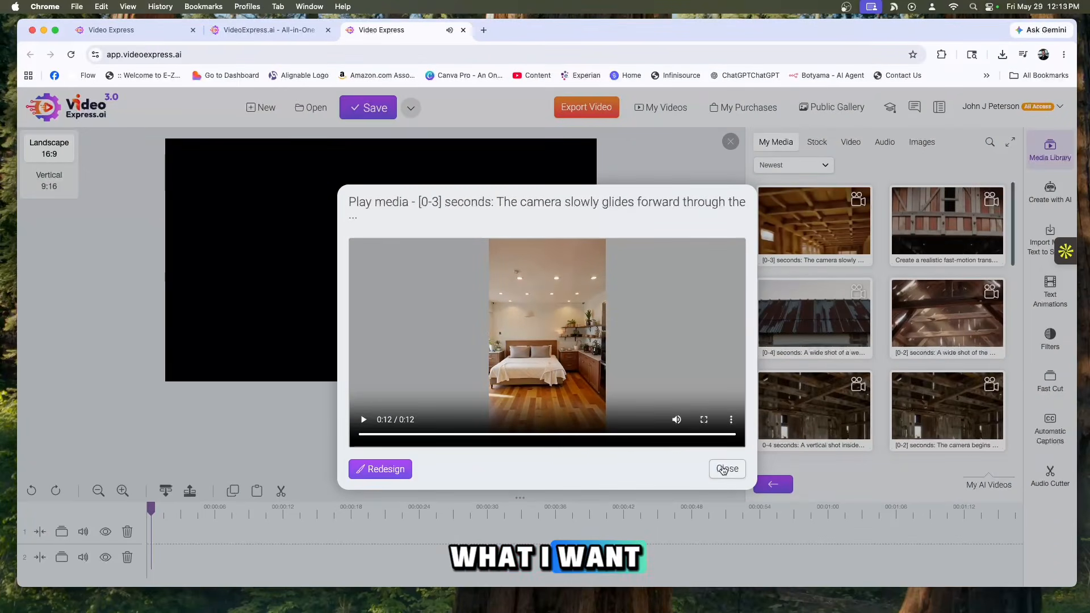
click(726, 469)
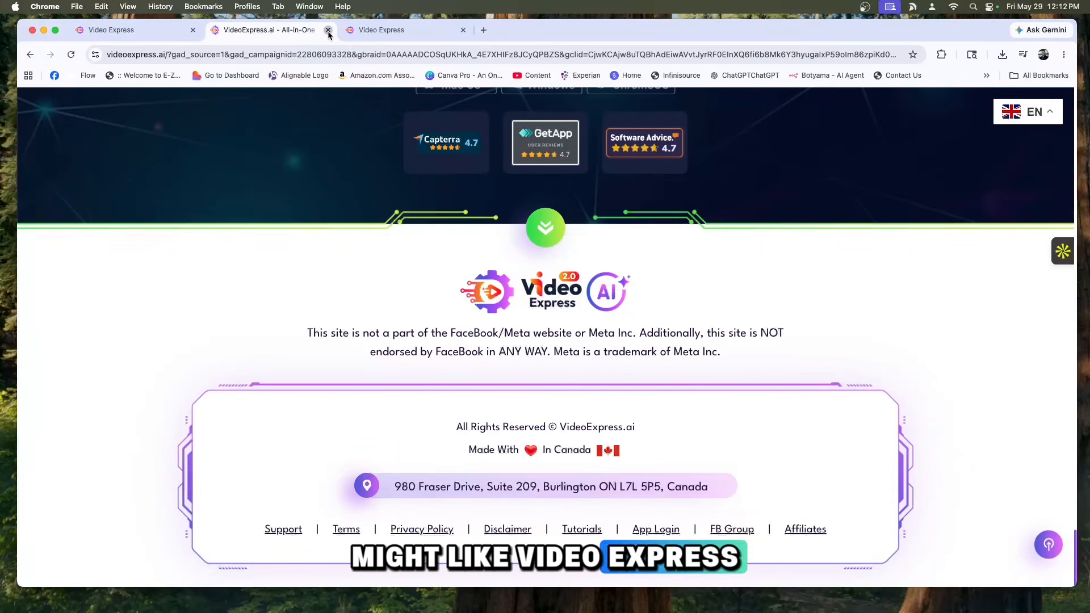
Step: Look through the VideoExpress.ai sales page, examining its feature overview, prompt examples, creation steps and showcase videos
scroll(415, 254, down, 1)
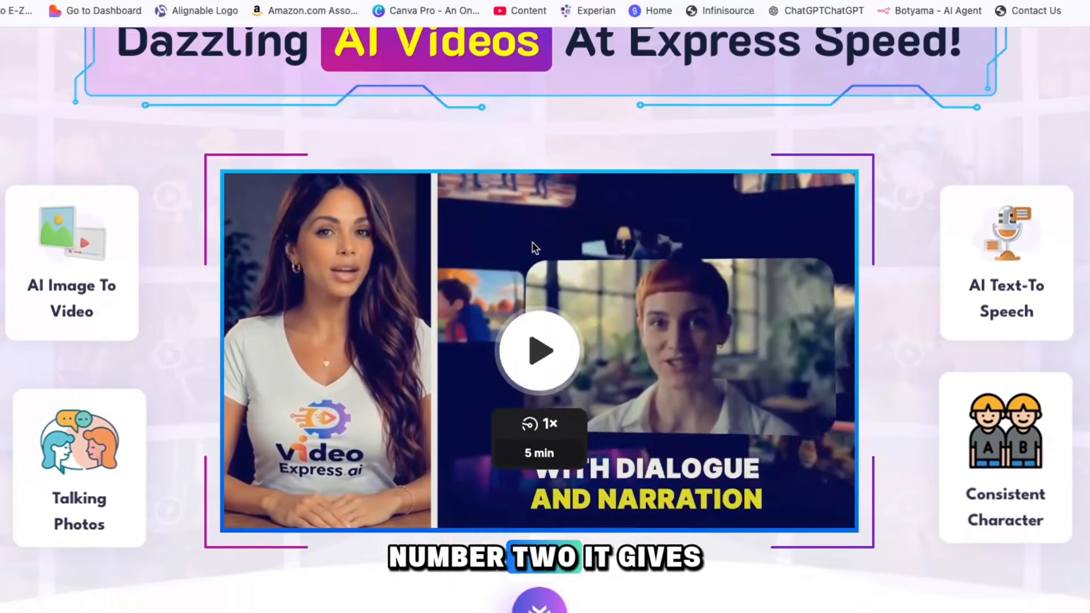
scroll(531, 247, down, 1)
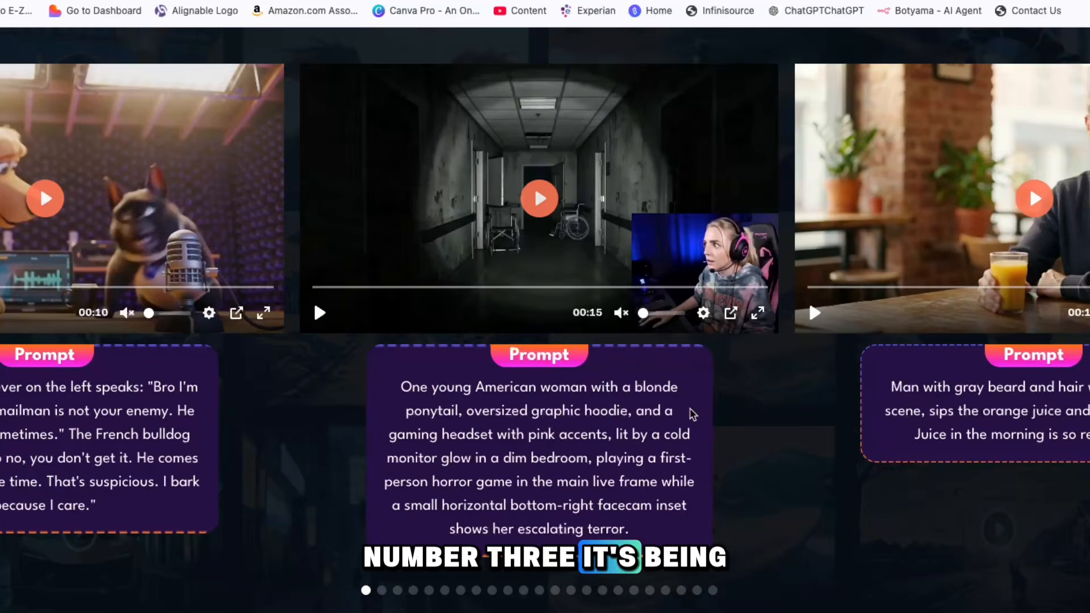
scroll(693, 414, up, 1)
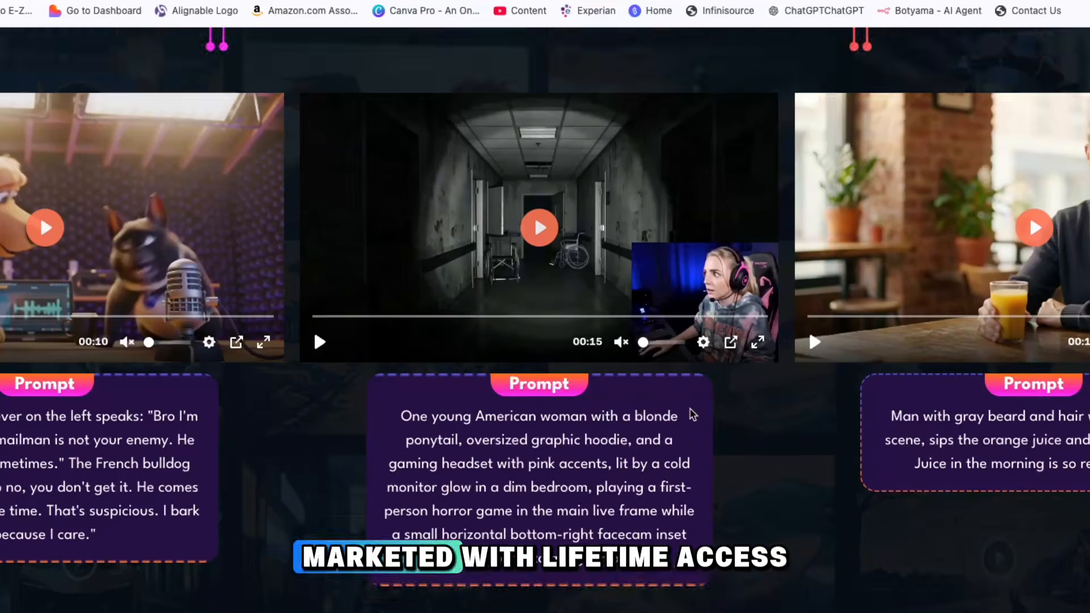
scroll(627, 403, down, 4)
scroll(626, 402, up, 5)
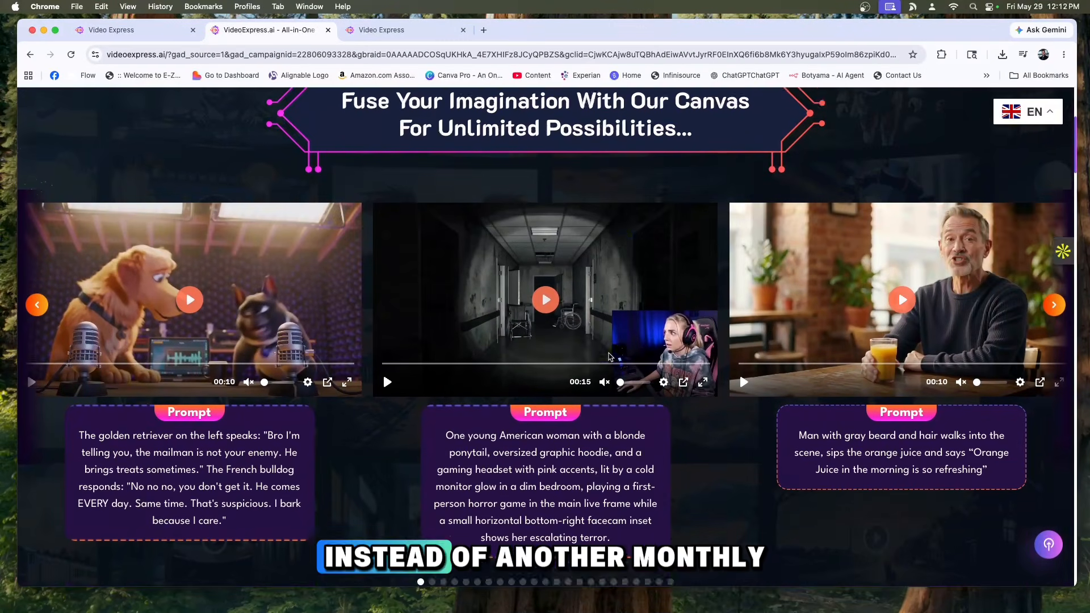
scroll(609, 356, up, 2)
scroll(641, 391, down, 10)
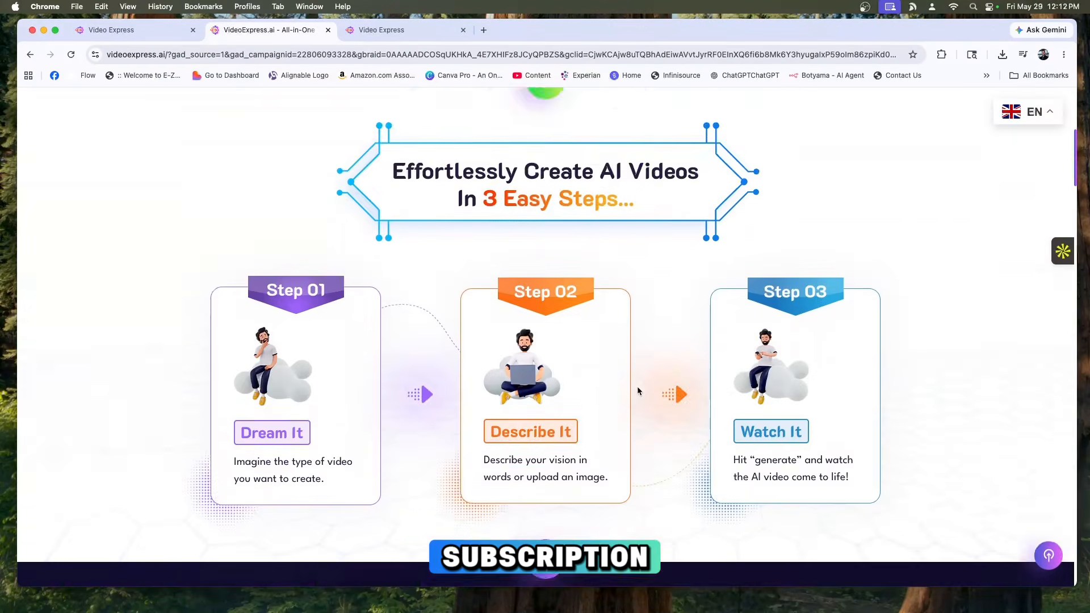
scroll(640, 390, up, 1)
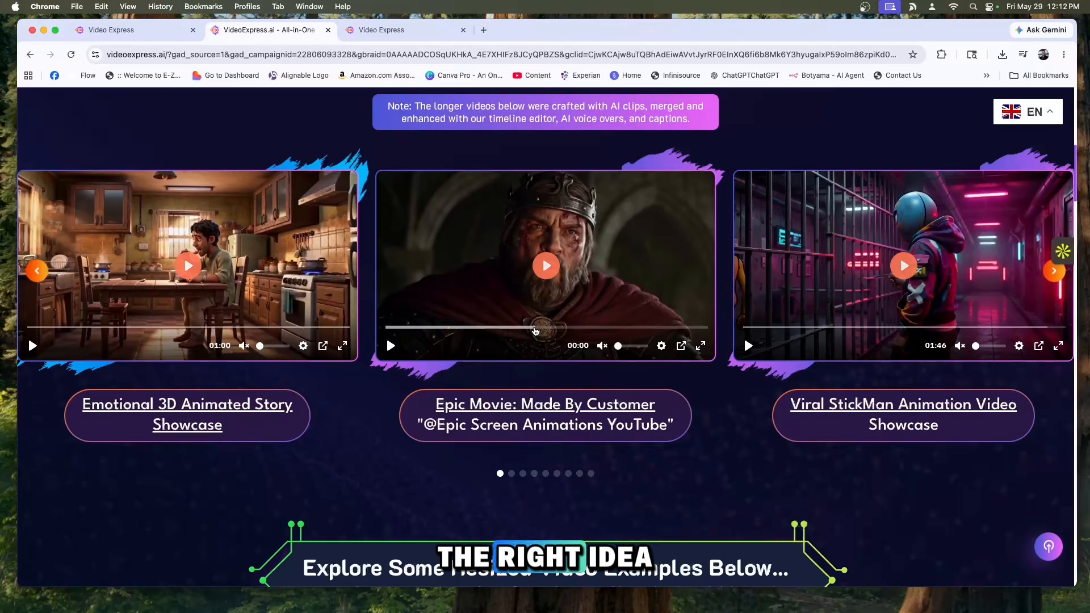
scroll(535, 331, down, 10)
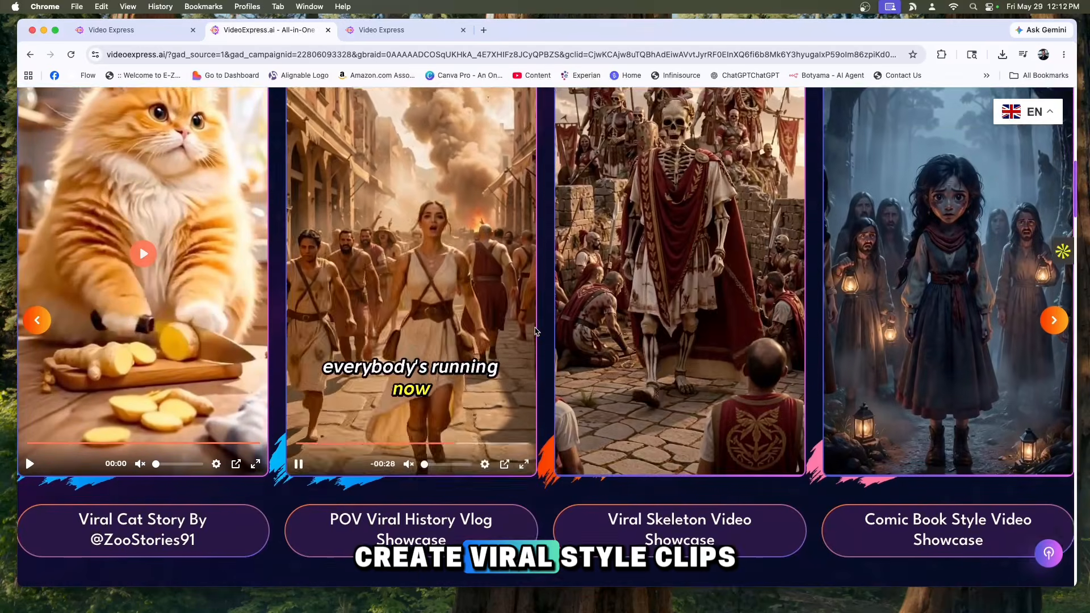
scroll(535, 331, up, 1)
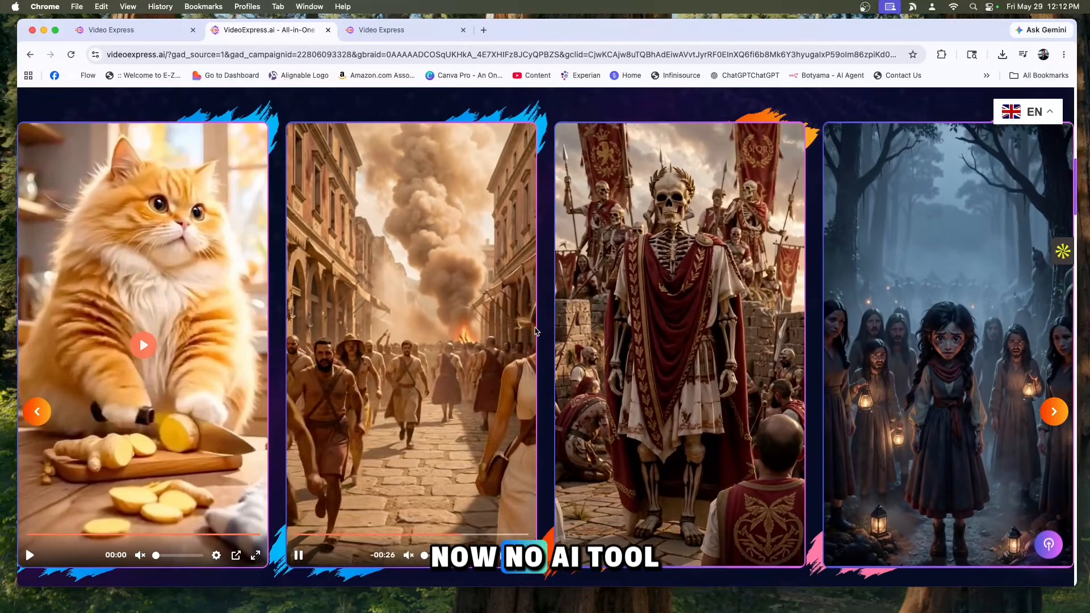